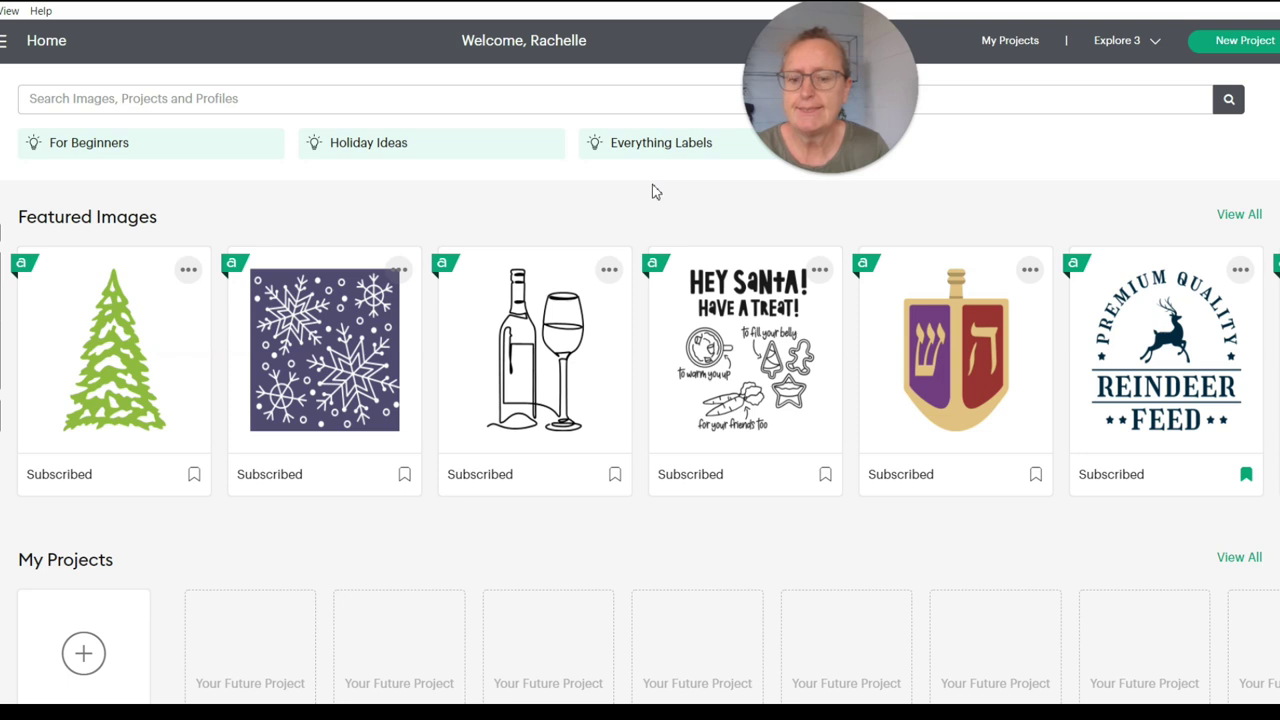
Start a new project, then reset to a fresh Untitled canvas holding only the Blank Canvas layer.
{"action": "mouse_move", "coordinate": [910, 386]}
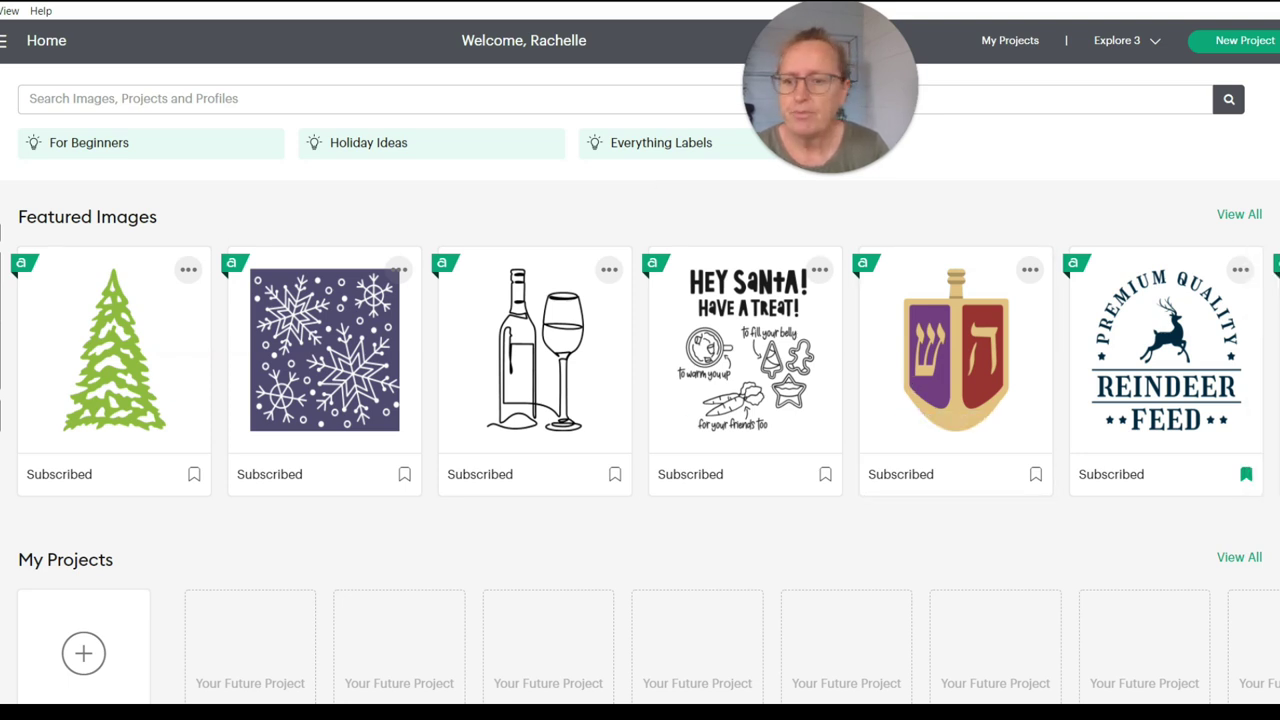
{"action": "scroll", "coordinate": [640, 400], "scroll_direction": "down", "scroll_amount": 3}
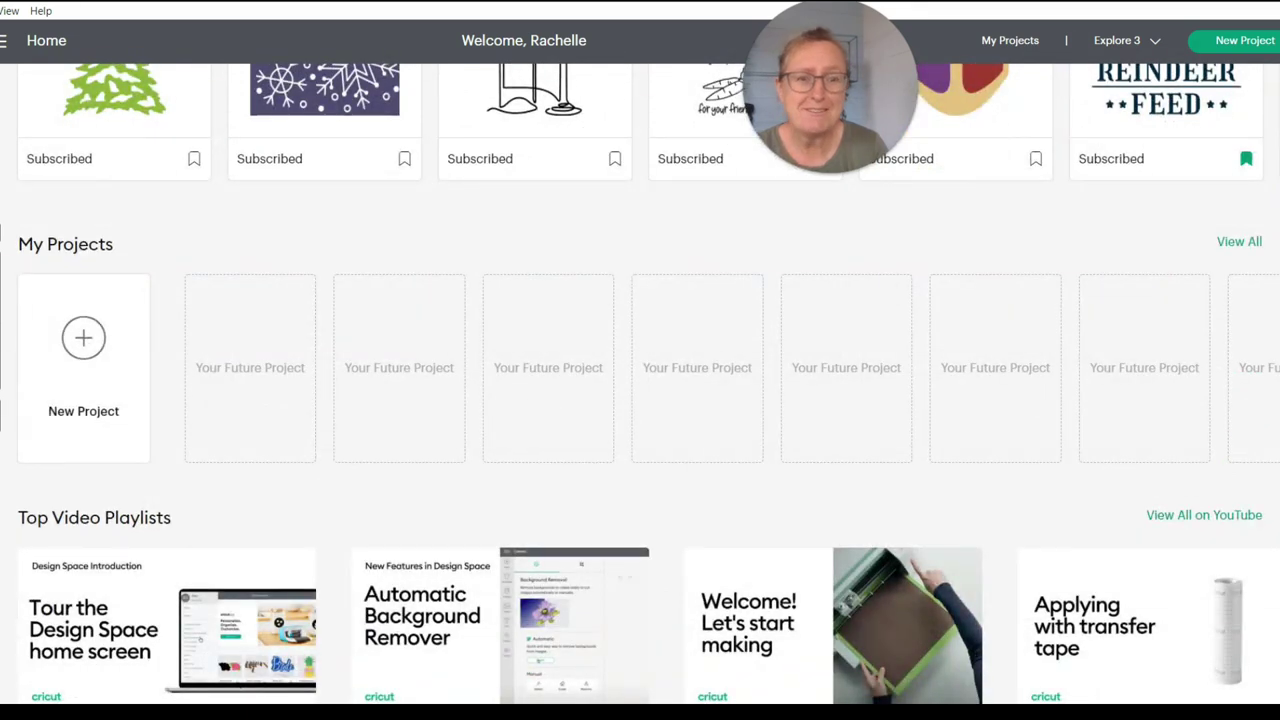
{"action": "scroll", "coordinate": [640, 400], "scroll_direction": "down", "scroll_amount": 1}
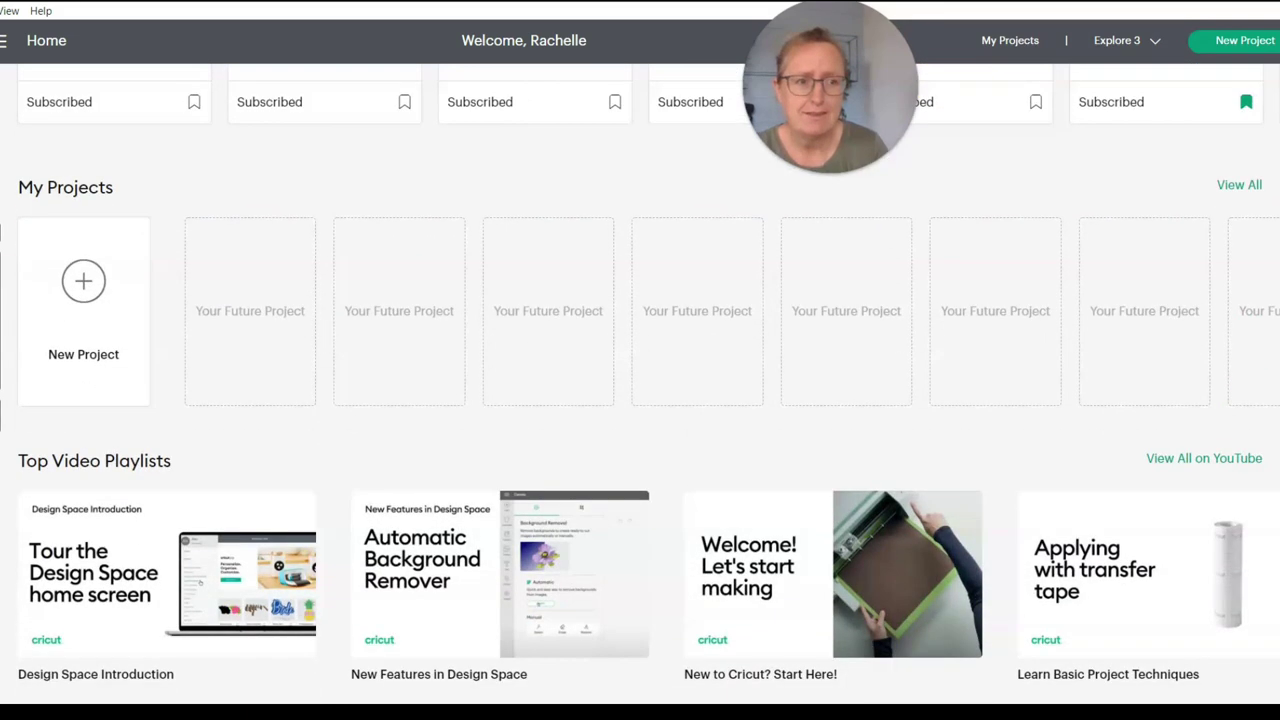
{"action": "scroll", "coordinate": [640, 400], "scroll_direction": "up", "scroll_amount": 4}
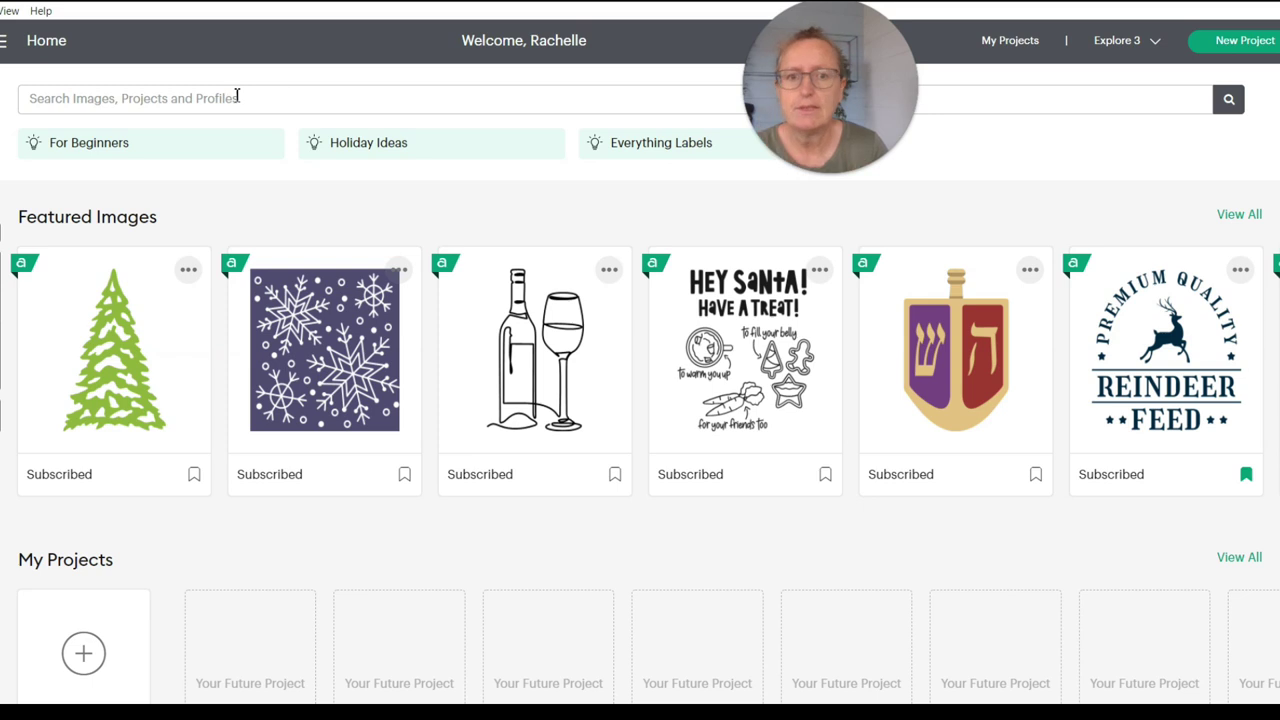
{"action": "left_click", "coordinate": [1214, 41]}
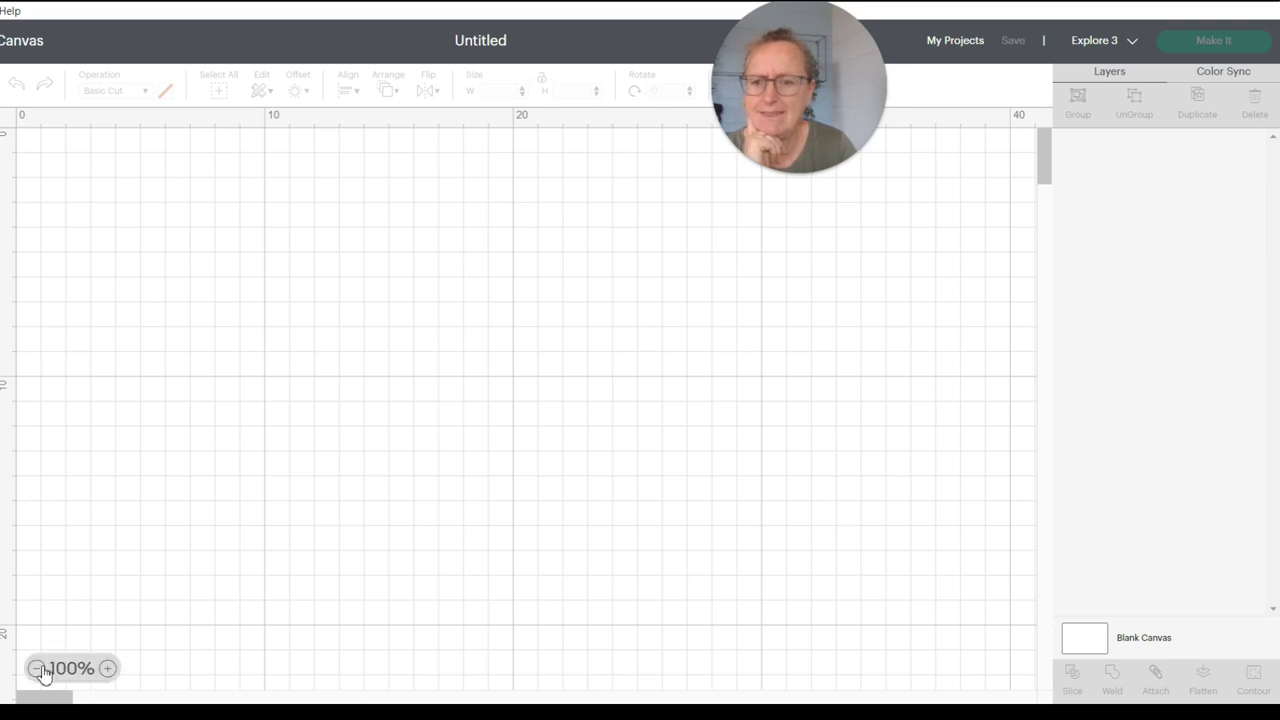
{"action": "left_click", "coordinate": [37, 668]}
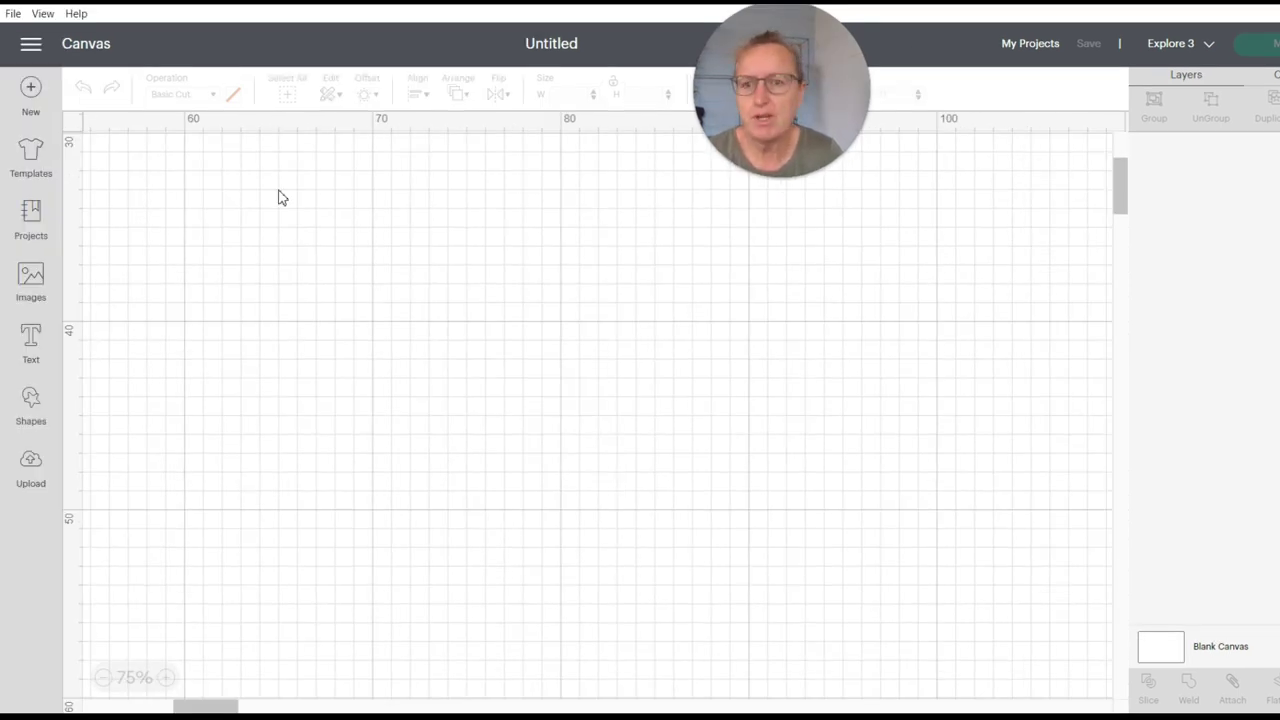
{"action": "left_click", "coordinate": [31, 95]}
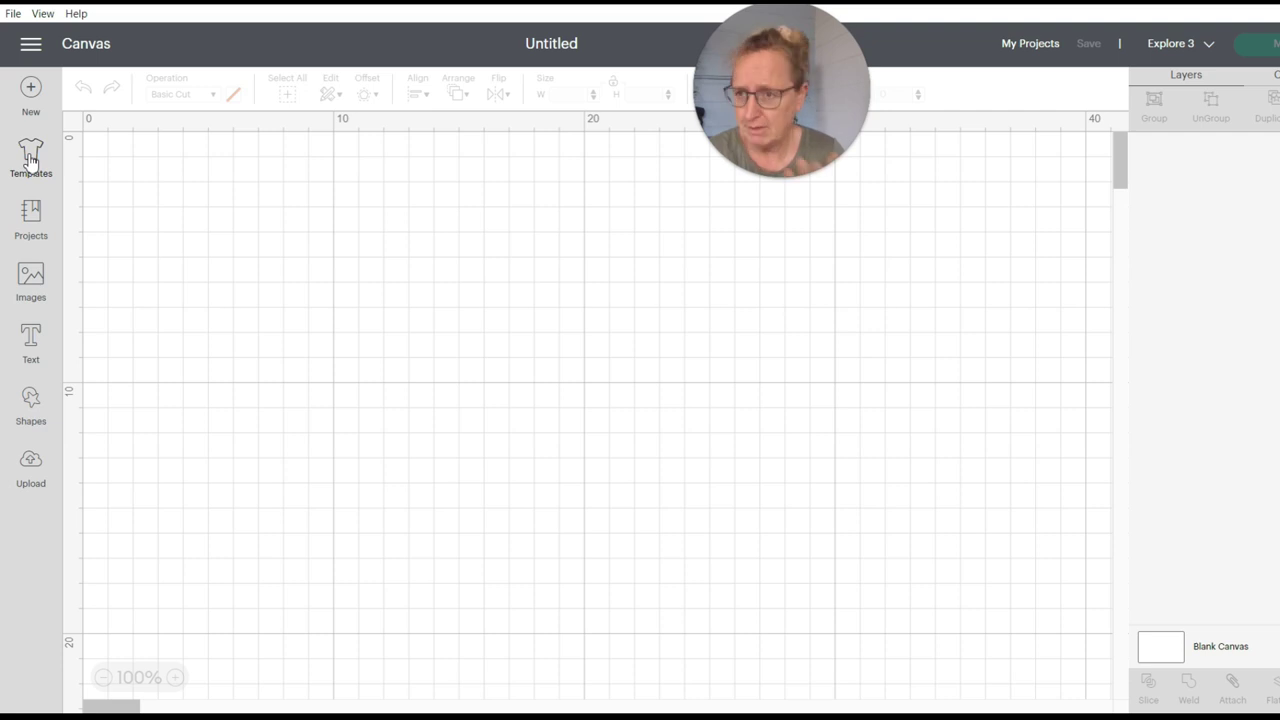
Preview the Aprons template, then bring up the All Categories Projects gallery.
{"action": "left_click", "coordinate": [31, 158]}
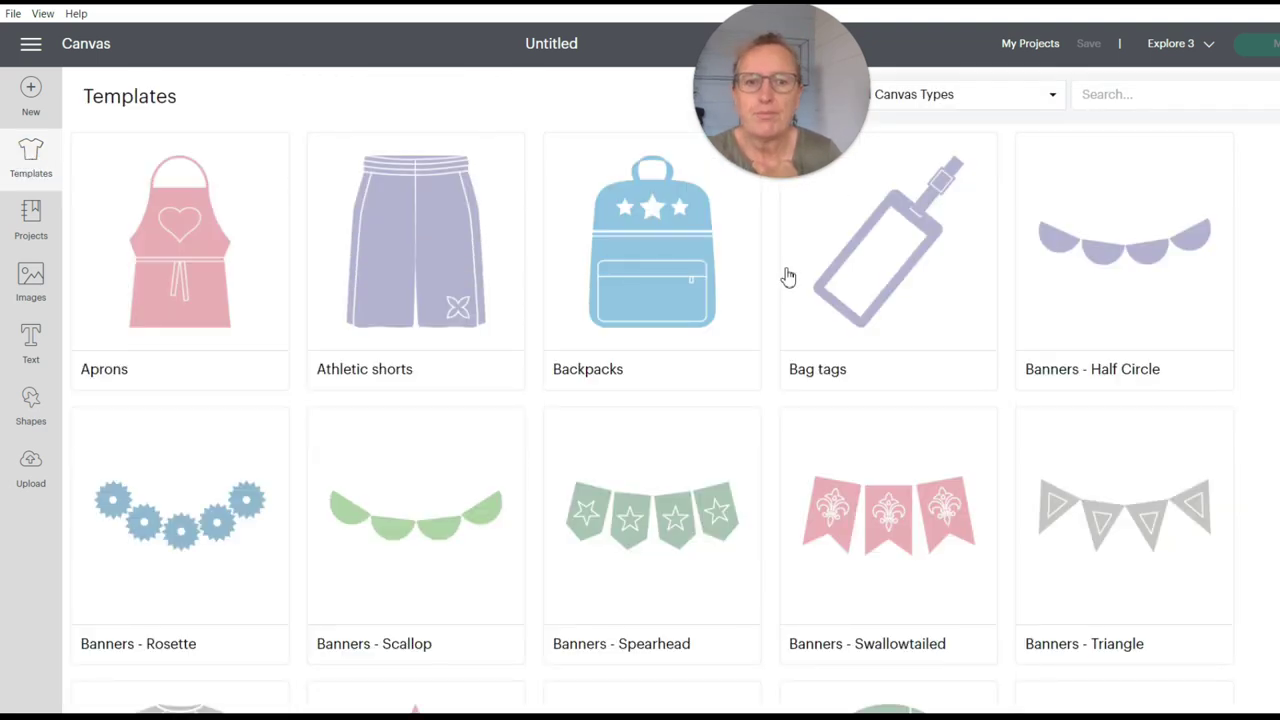
{"action": "left_click", "coordinate": [187, 248]}
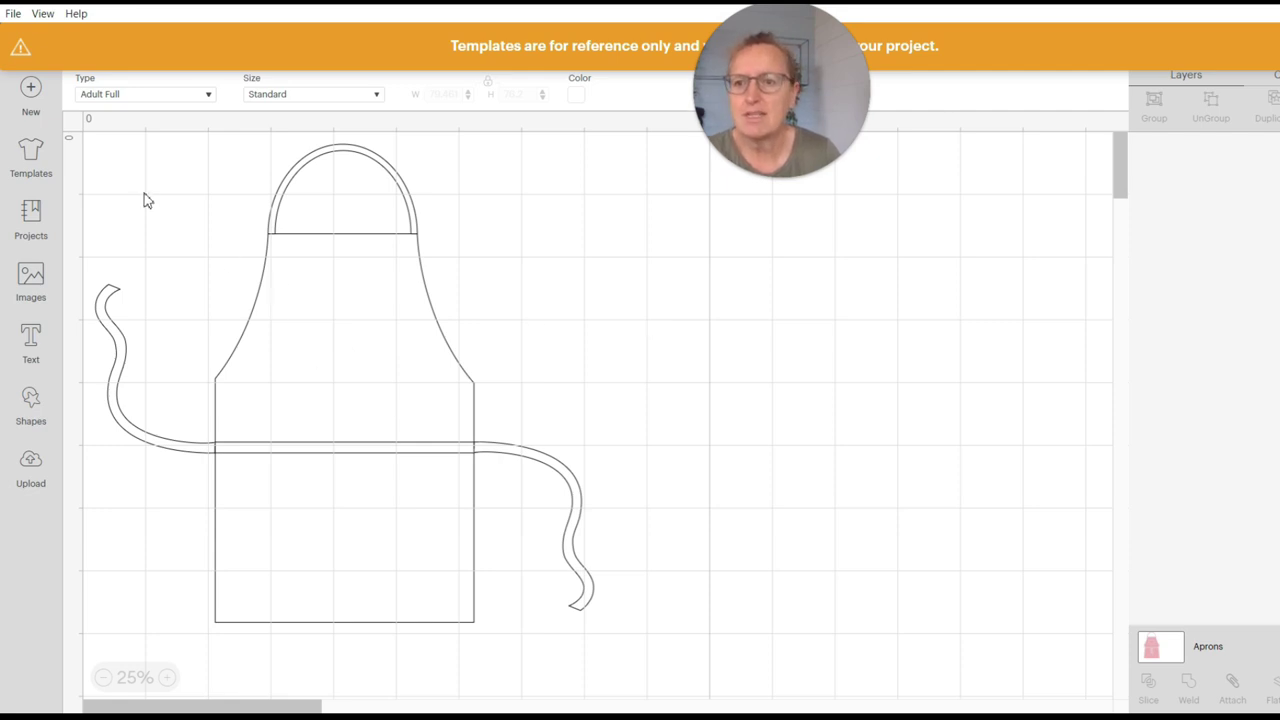
{"action": "left_click", "coordinate": [33, 211]}
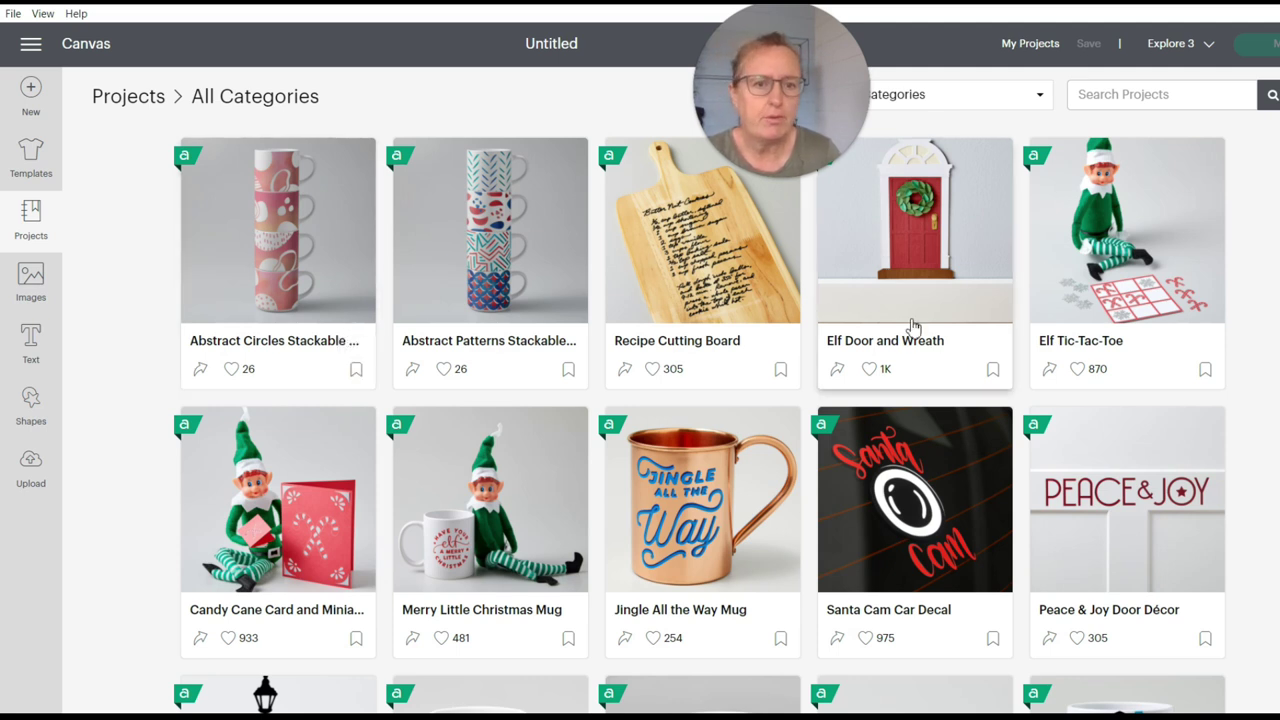
Bookmark the Elf Door and Wreath project and scroll to the Jingle All the Way Mug card.
{"action": "left_click", "coordinate": [993, 372]}
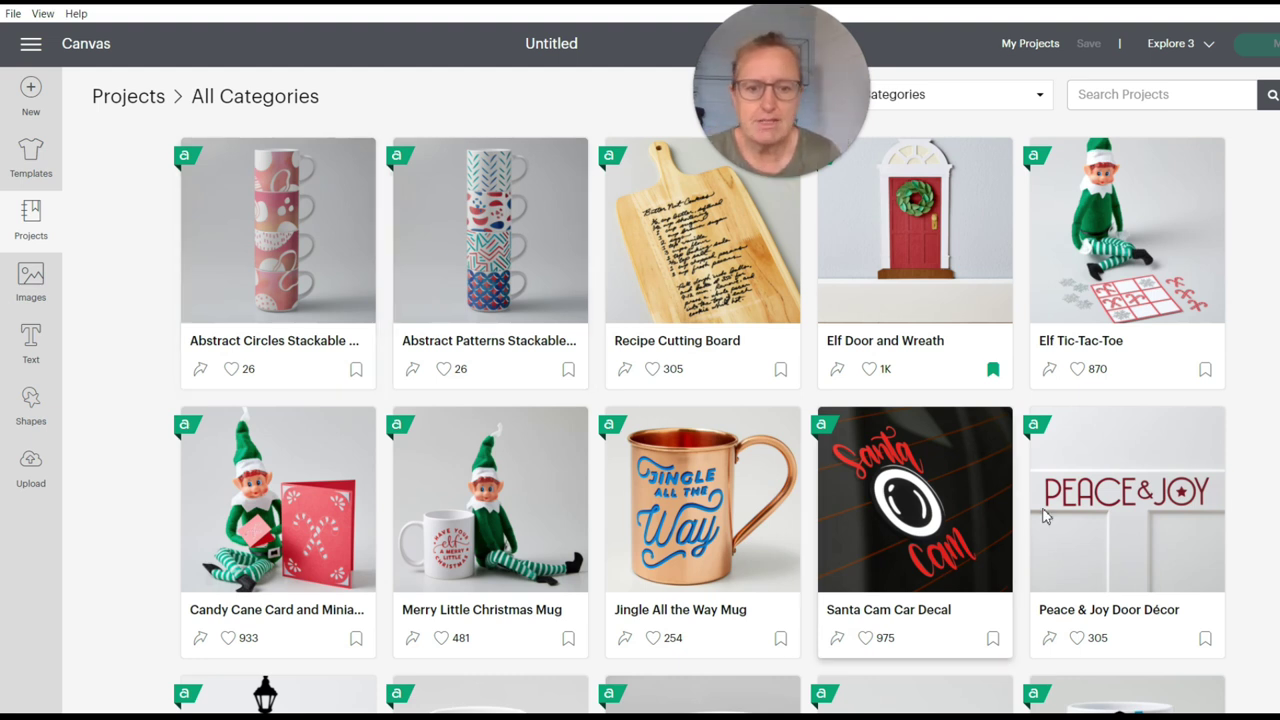
{"action": "scroll", "coordinate": [1248, 324], "scroll_direction": "down", "scroll_amount": 2}
{"action": "scroll", "coordinate": [700, 418], "scroll_direction": "down", "scroll_amount": 2}
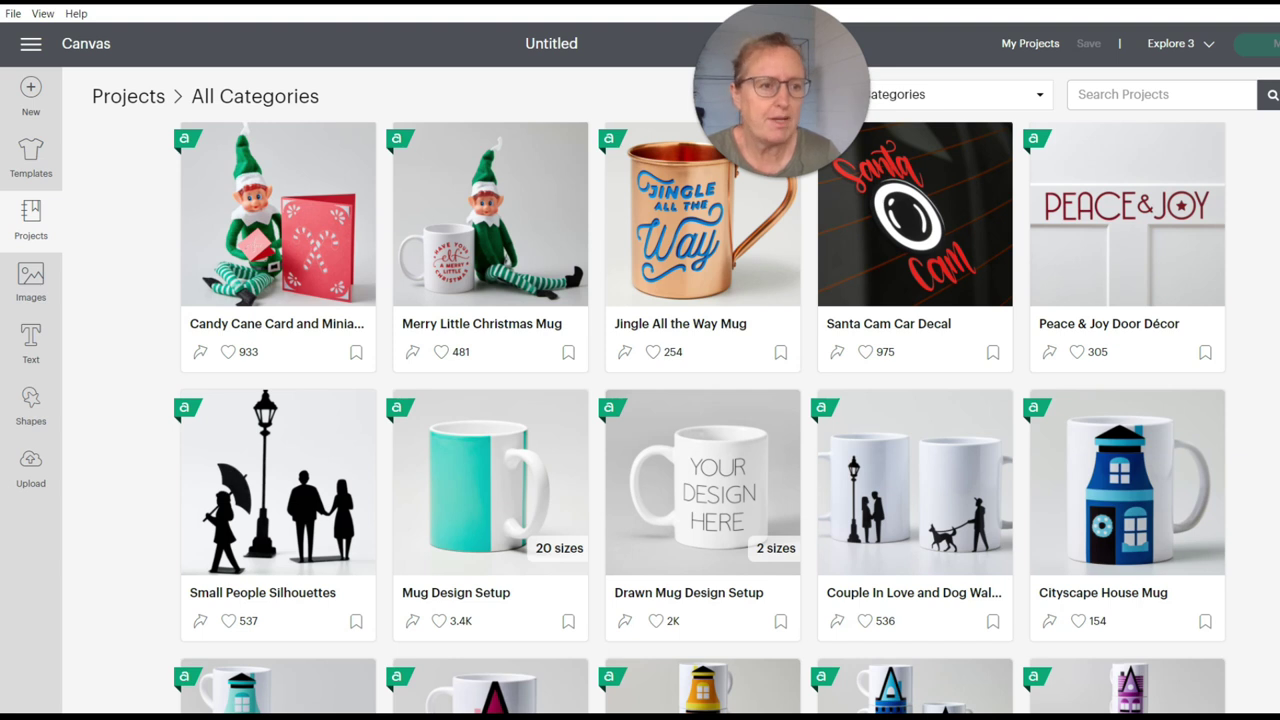
{"action": "scroll", "coordinate": [686, 489], "scroll_direction": "up", "scroll_amount": 4}
Open the Jingle All the Way Mug details and scroll down to its Materials To Cut.
{"action": "left_click", "coordinate": [686, 488]}
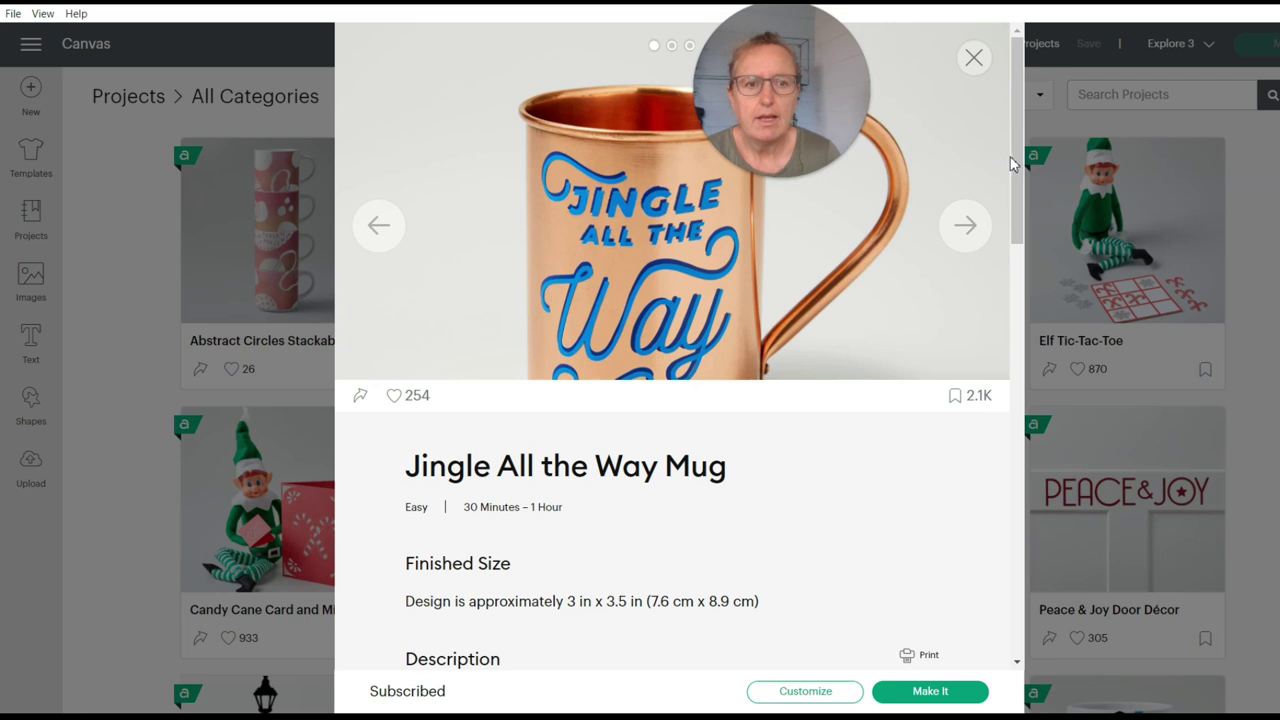
{"action": "left_click_drag", "start_coordinate": [1014, 156], "coordinate": [1020, 242]}
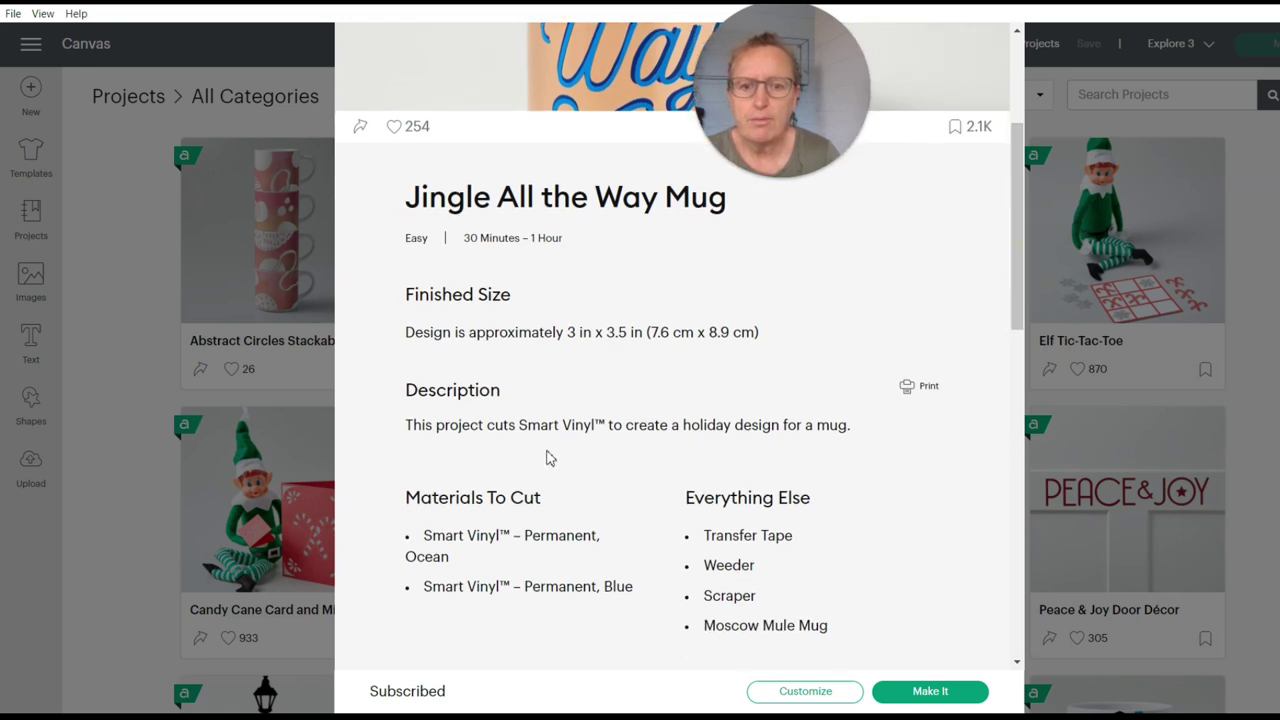
{"action": "left_click_drag", "start_coordinate": [1020, 242], "coordinate": [1021, 611]}
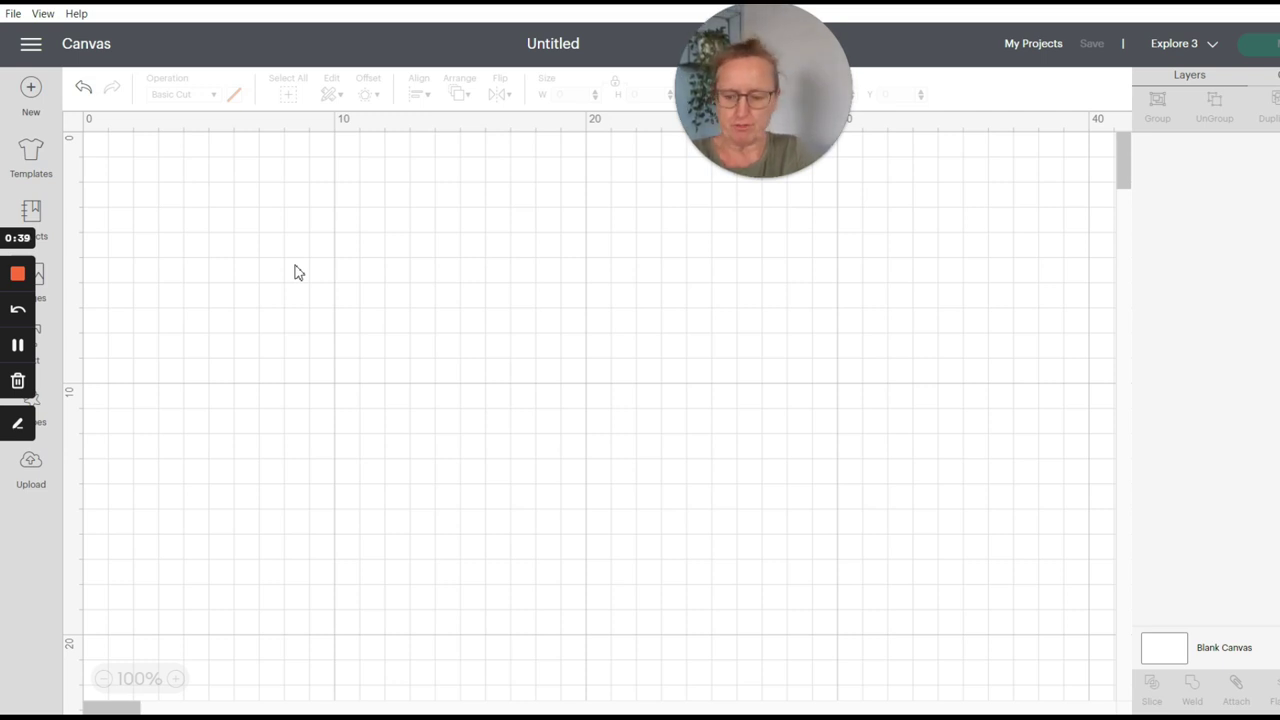
Search the image library for 'stencil', returning 237 results.
{"action": "left_click", "coordinate": [41, 281]}
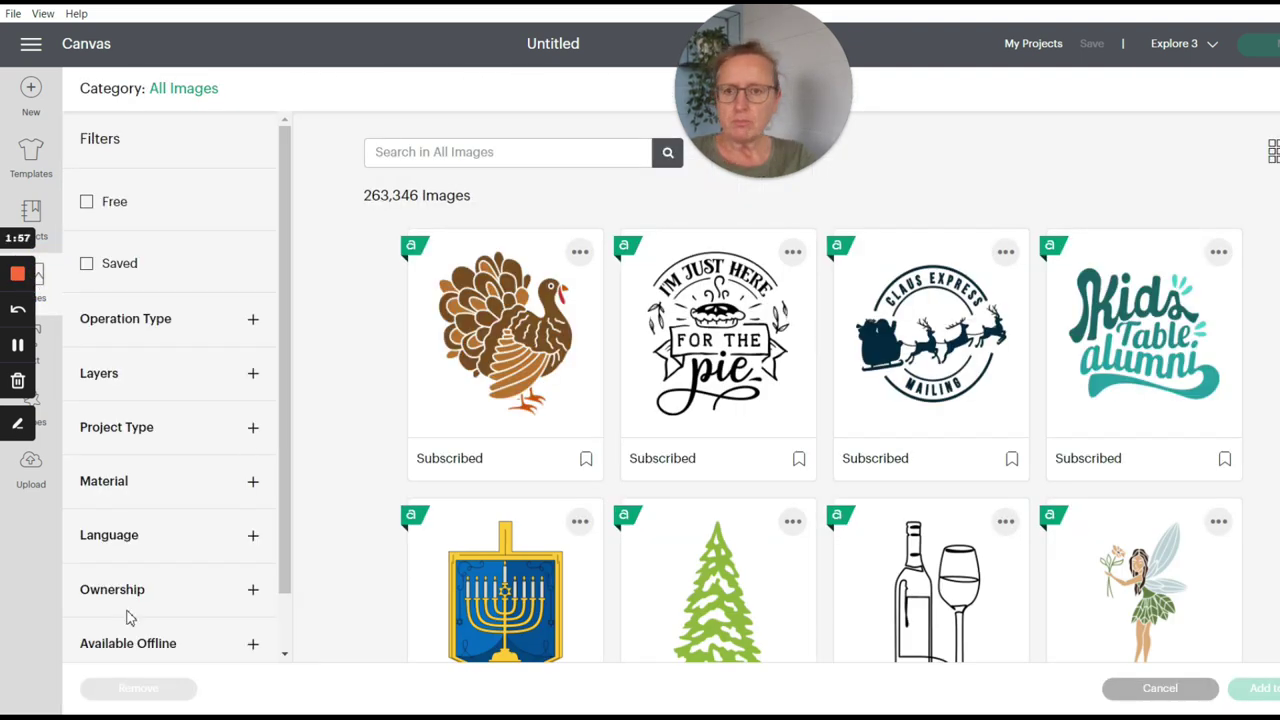
{"action": "left_click", "coordinate": [473, 157]}
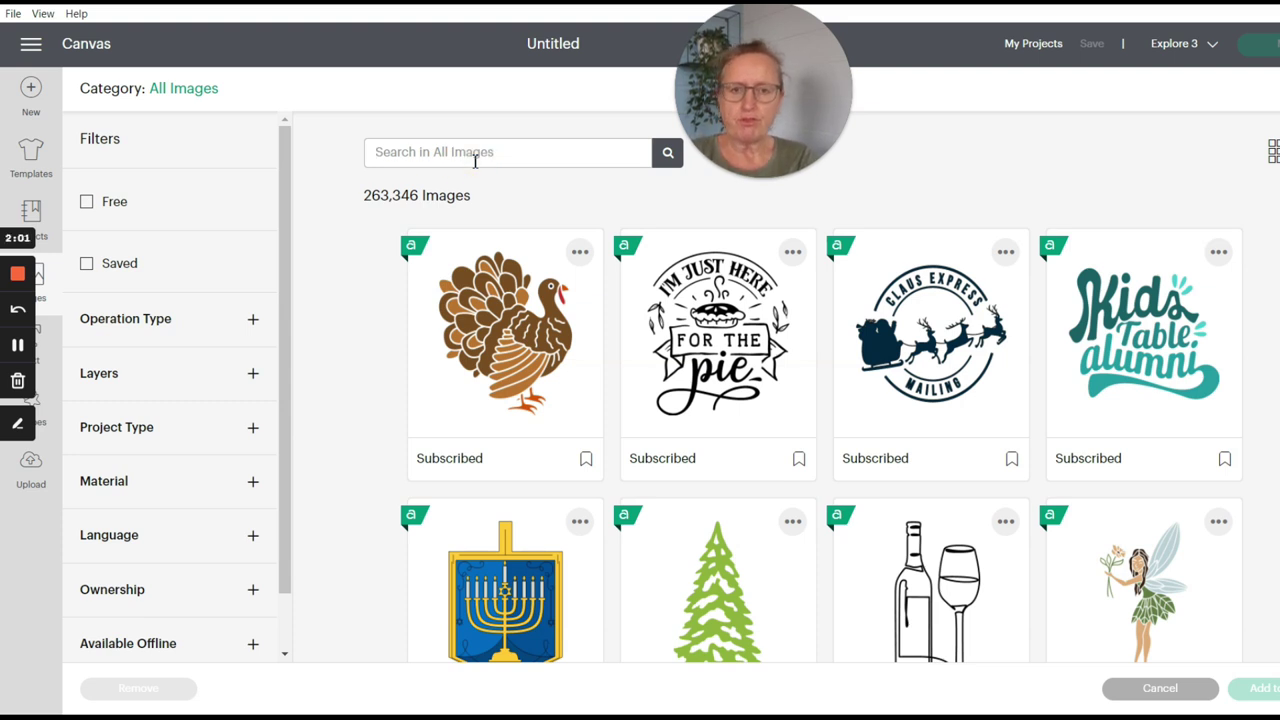
{"action": "type", "text": "stenci"}
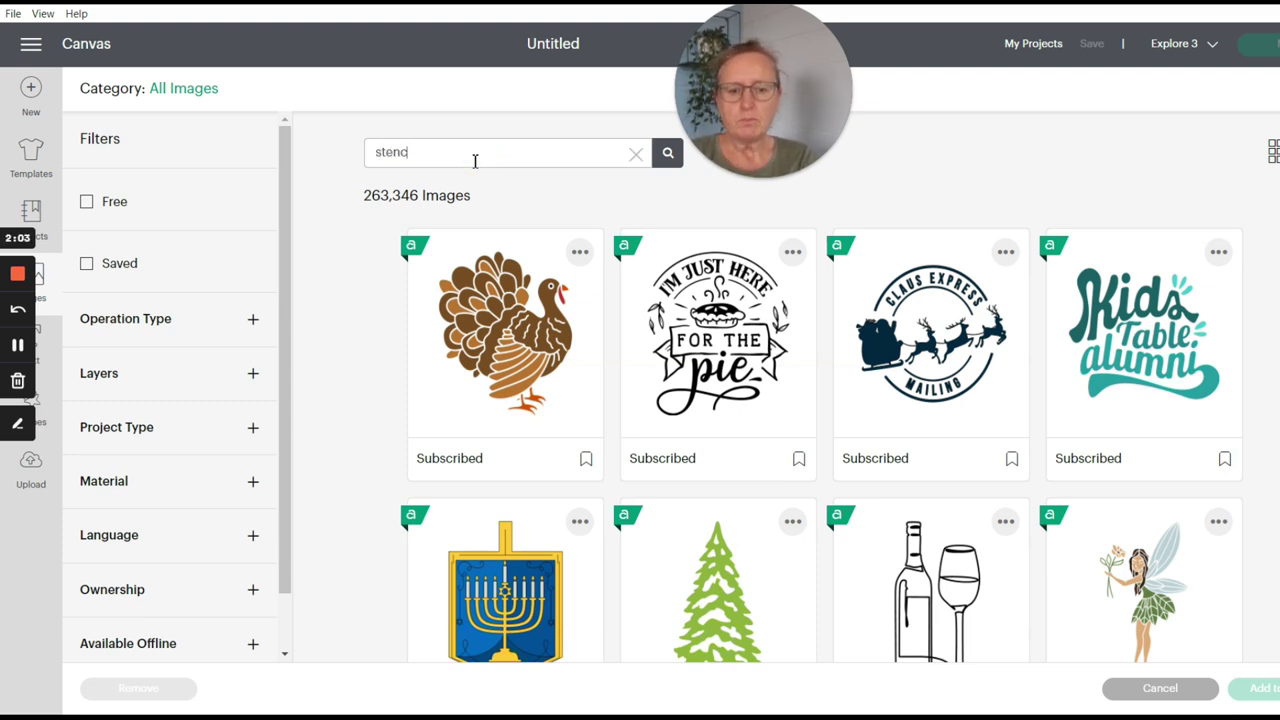
{"action": "type", "text": "l"}
{"action": "key", "text": "Return"}
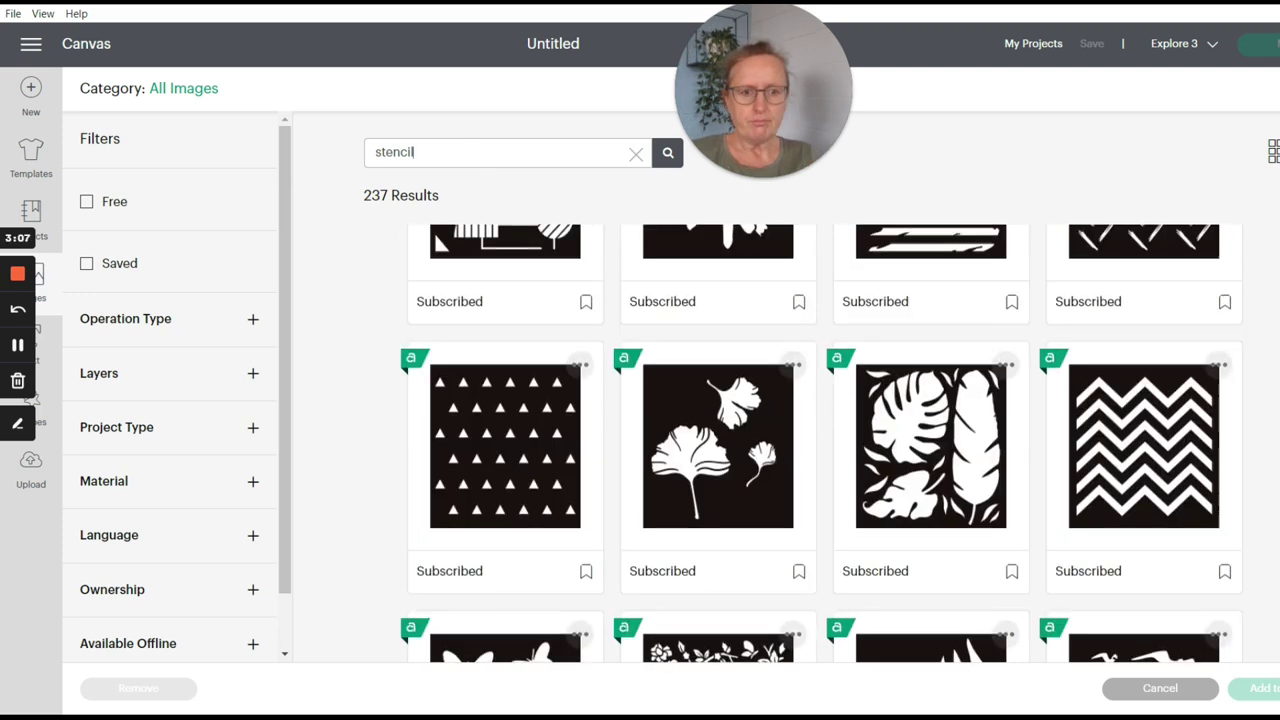
Scroll through the stencil results and select the green Geometric Stencil arrow design.
{"action": "scroll", "coordinate": [743, 464], "scroll_direction": "down", "scroll_amount": 3}
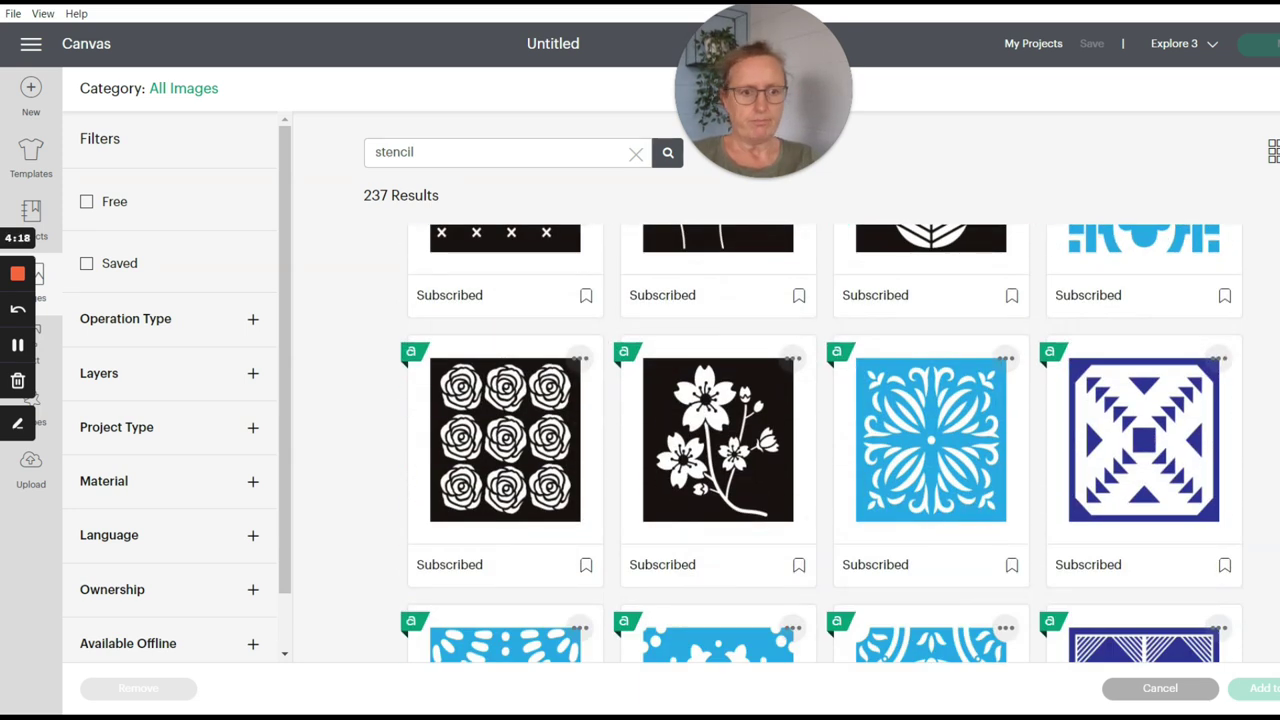
{"action": "scroll", "coordinate": [821, 444], "scroll_direction": "down", "scroll_amount": 3}
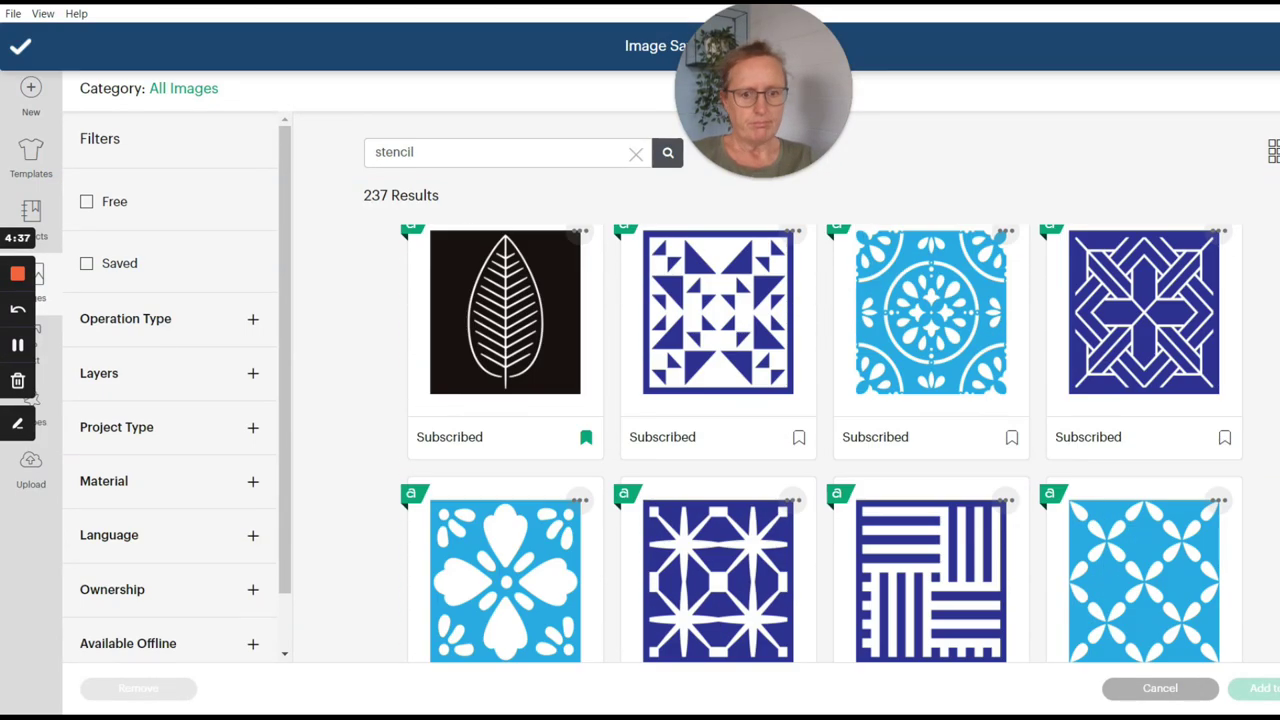
{"action": "scroll", "coordinate": [824, 440], "scroll_direction": "down", "scroll_amount": 3}
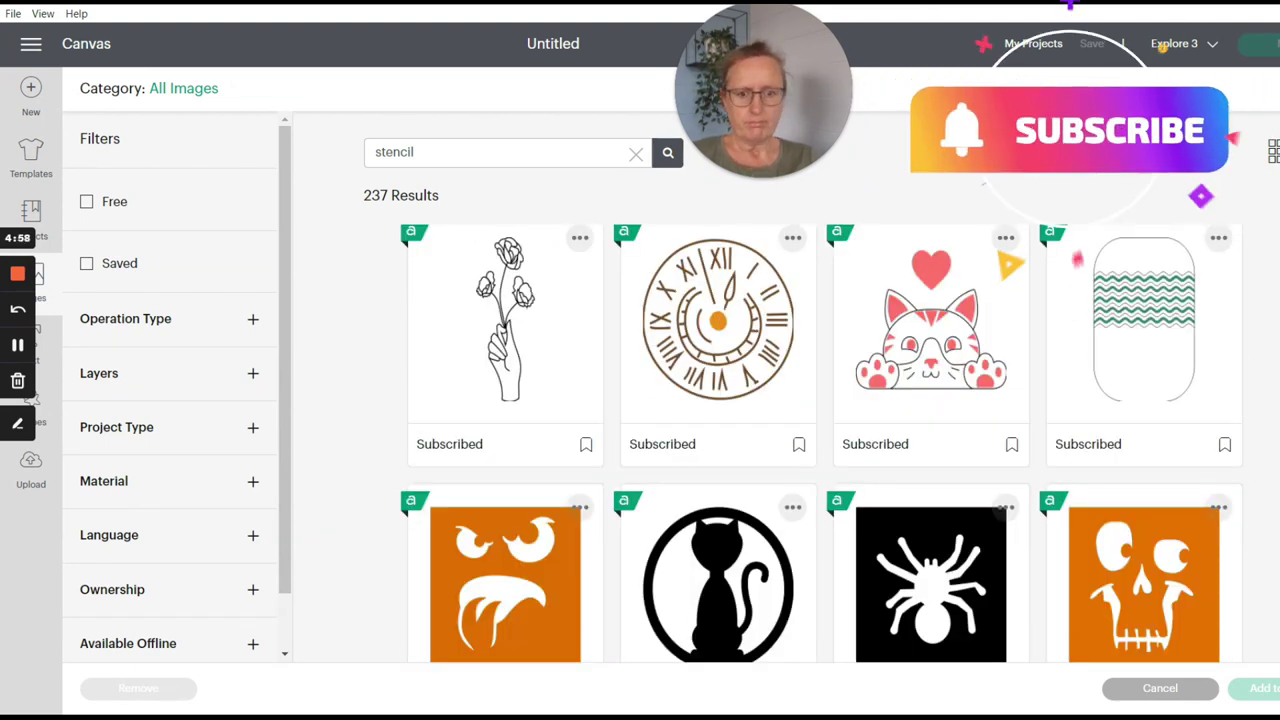
{"action": "scroll", "coordinate": [824, 440], "scroll_direction": "down", "scroll_amount": 2}
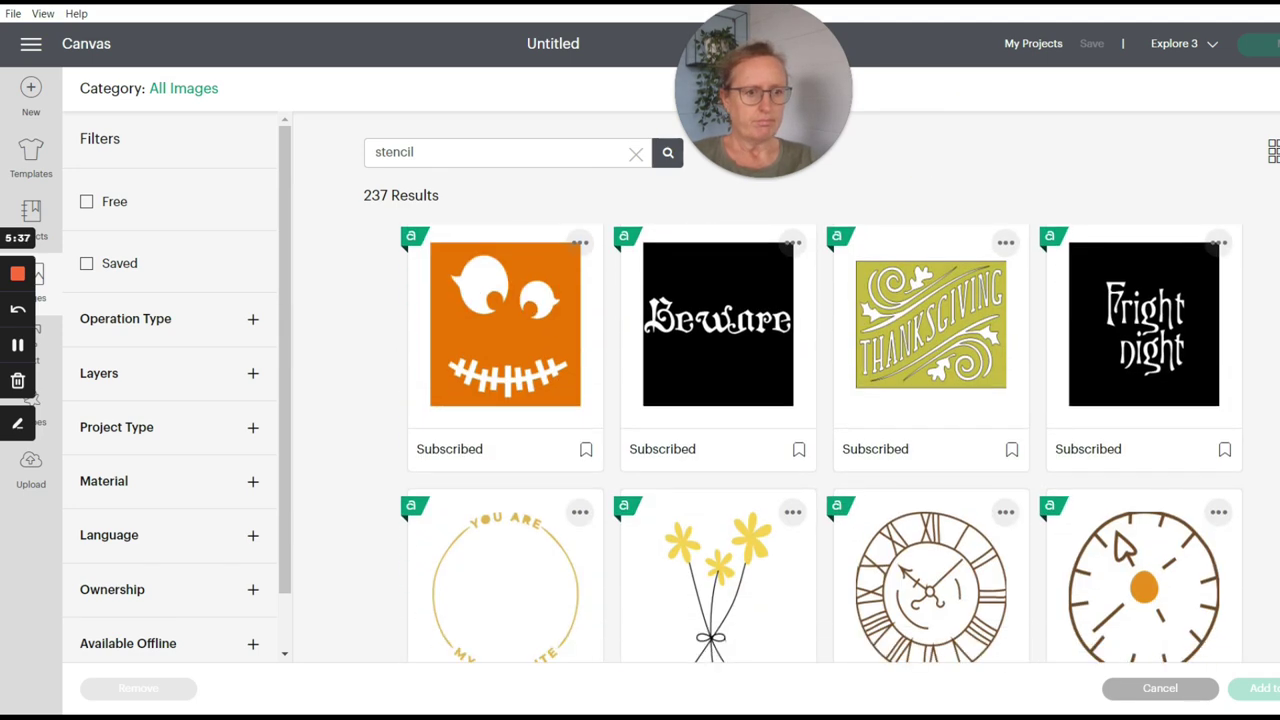
{"action": "scroll", "coordinate": [824, 440], "scroll_direction": "down", "scroll_amount": 15}
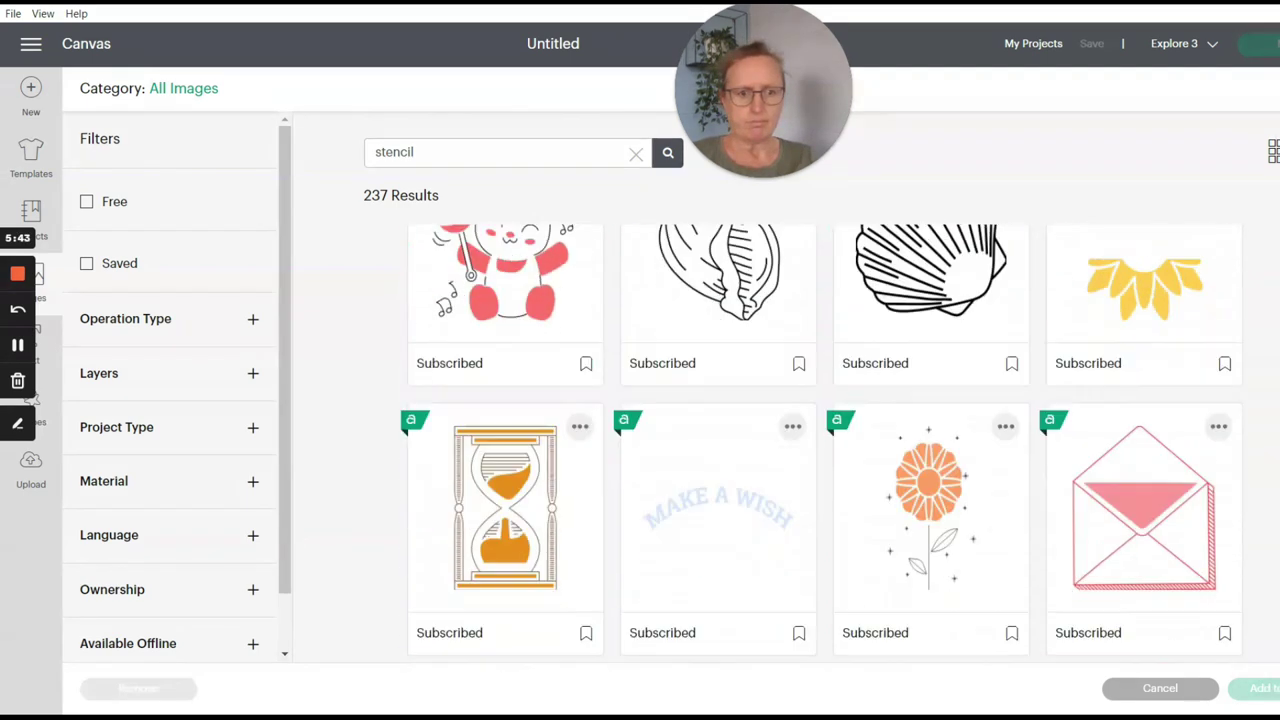
{"action": "scroll", "coordinate": [824, 440], "scroll_direction": "down", "scroll_amount": 5}
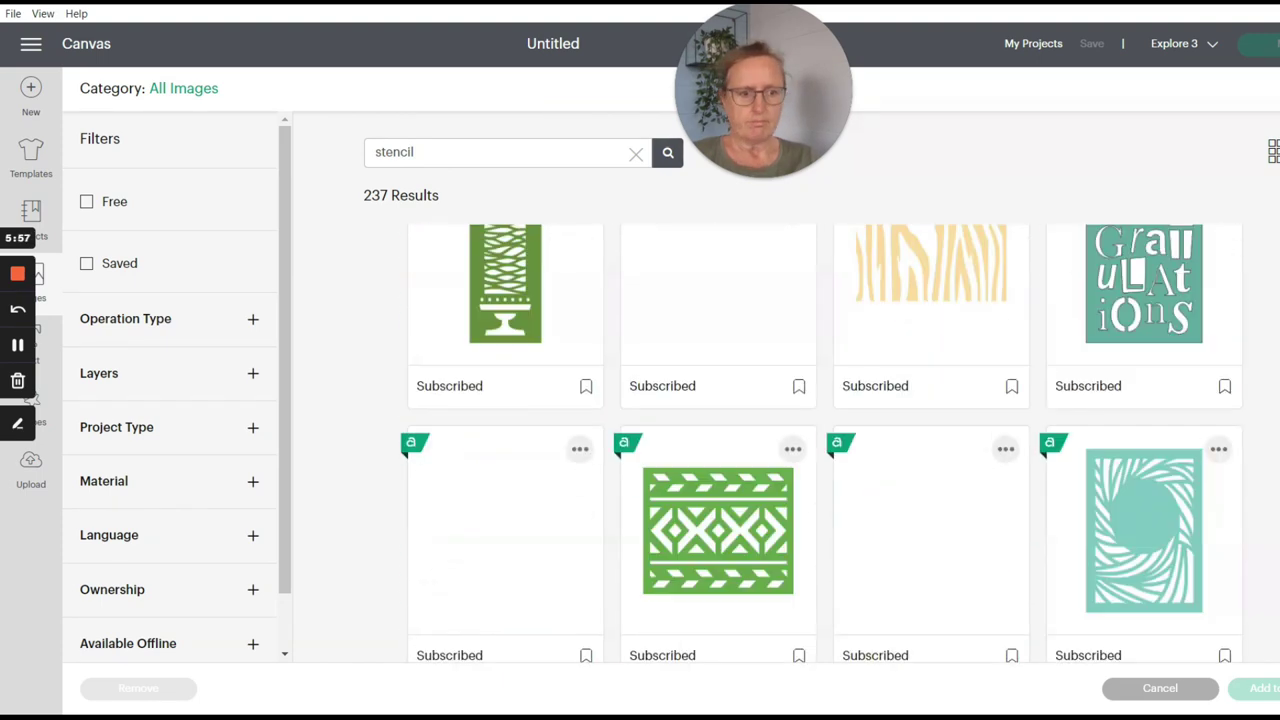
{"action": "scroll", "coordinate": [824, 440], "scroll_direction": "down", "scroll_amount": 1}
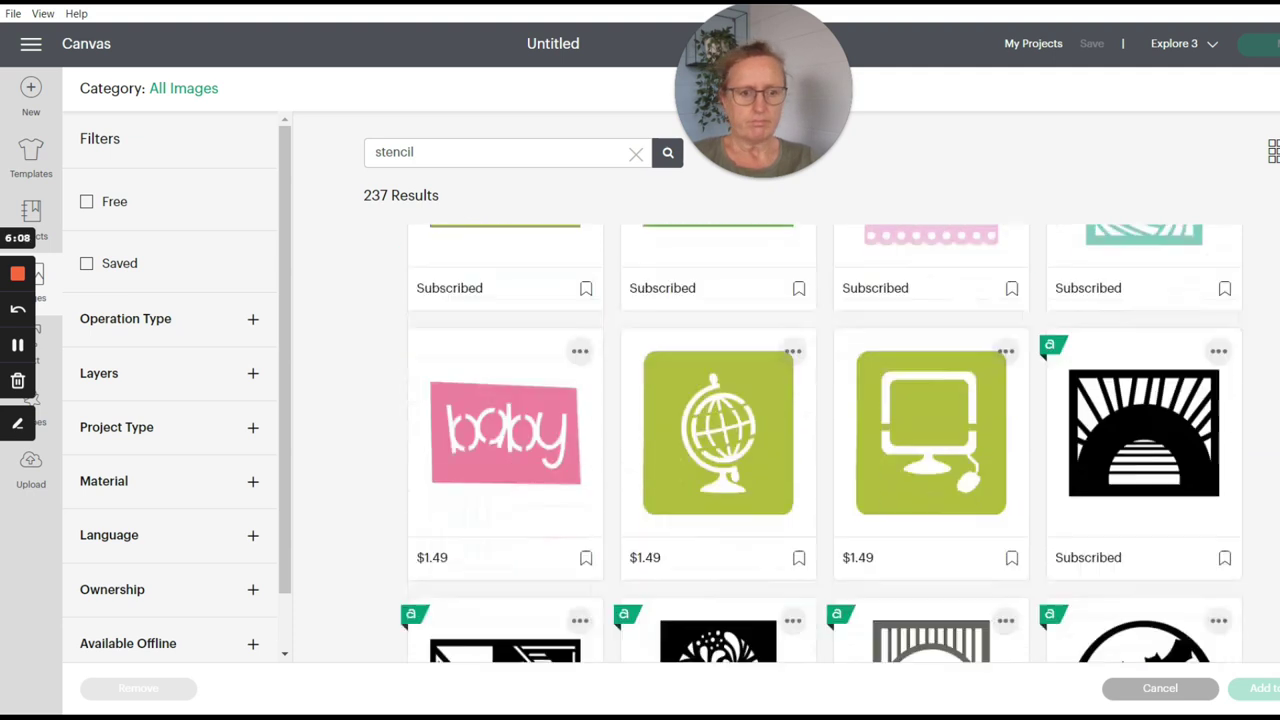
{"action": "scroll", "coordinate": [718, 440], "scroll_direction": "down", "scroll_amount": 2}
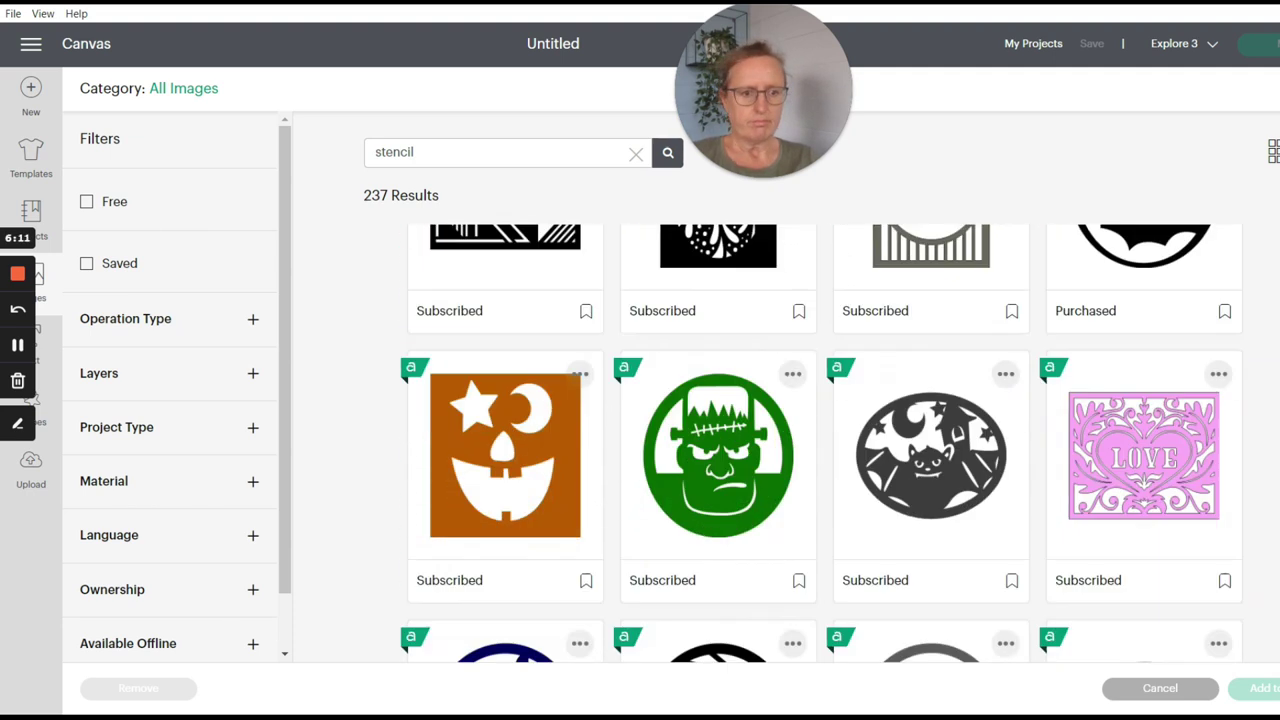
{"action": "scroll", "coordinate": [822, 444], "scroll_direction": "down", "scroll_amount": 5}
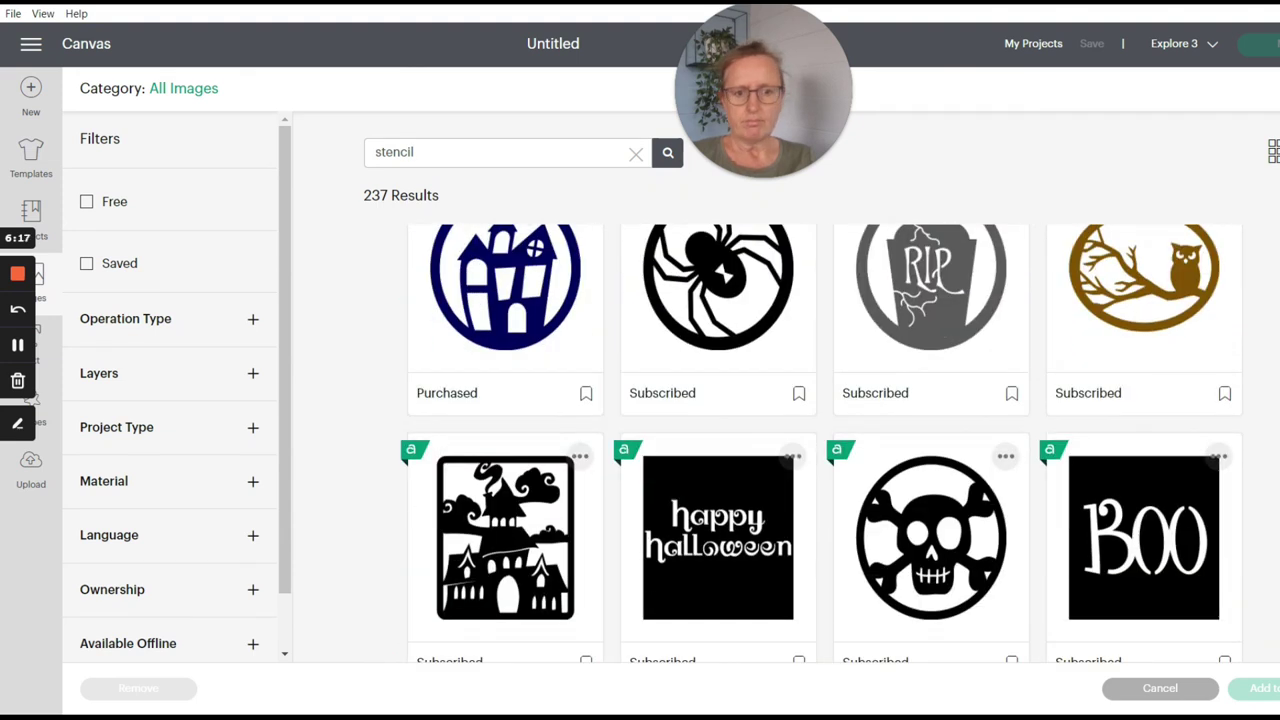
{"action": "scroll", "coordinate": [822, 444], "scroll_direction": "down", "scroll_amount": 4}
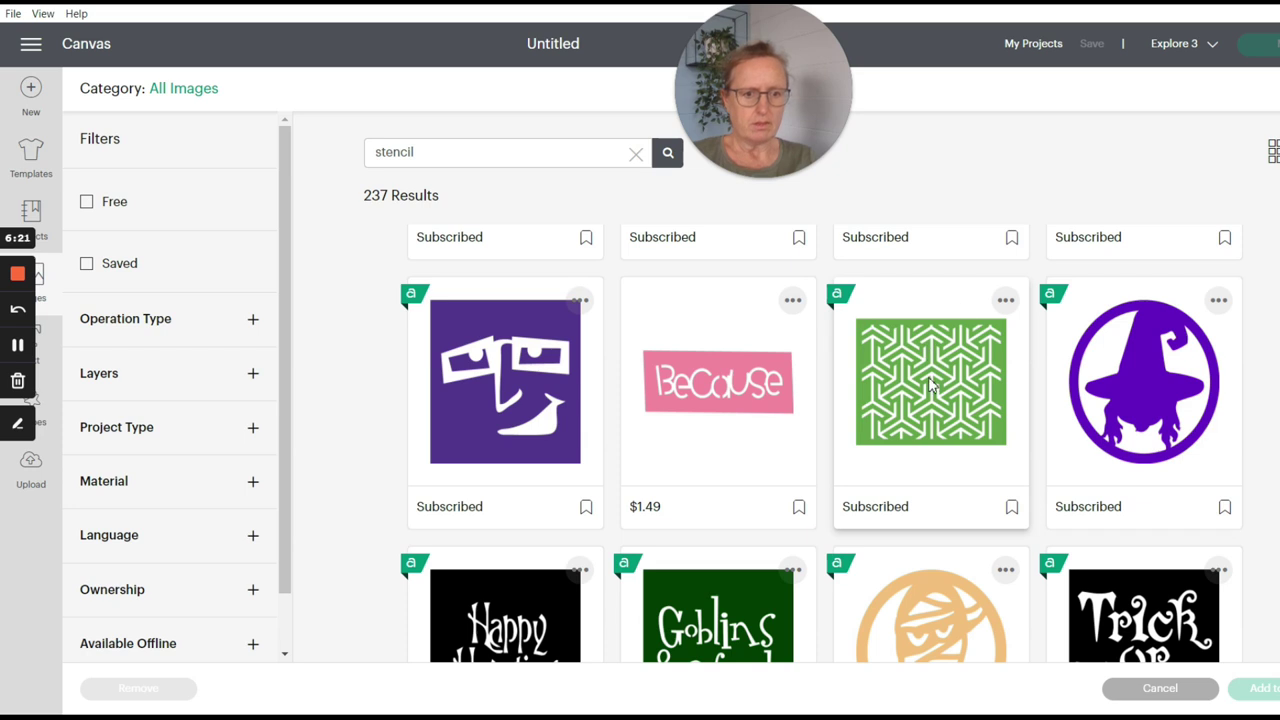
{"action": "left_click", "coordinate": [1011, 508]}
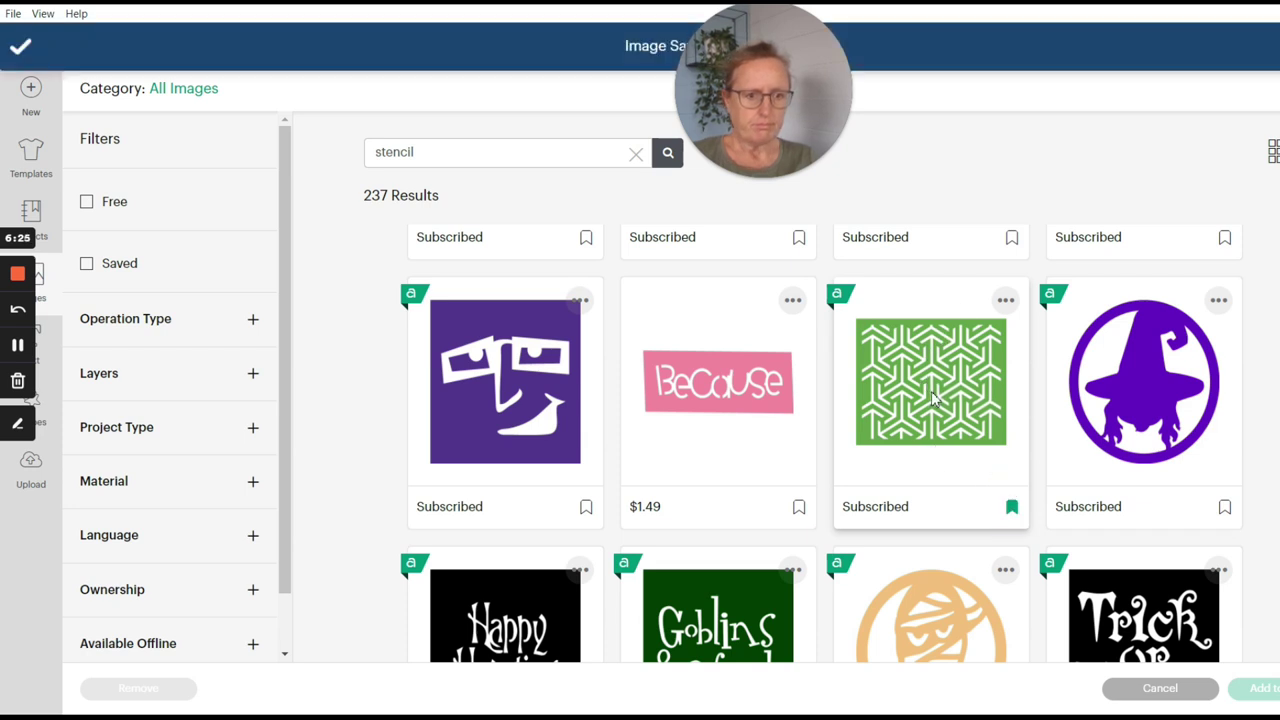
Add the Geometric Stencil to the canvas and resize it to 29.037 × 33.319 cm.
{"action": "left_click", "coordinate": [930, 372]}
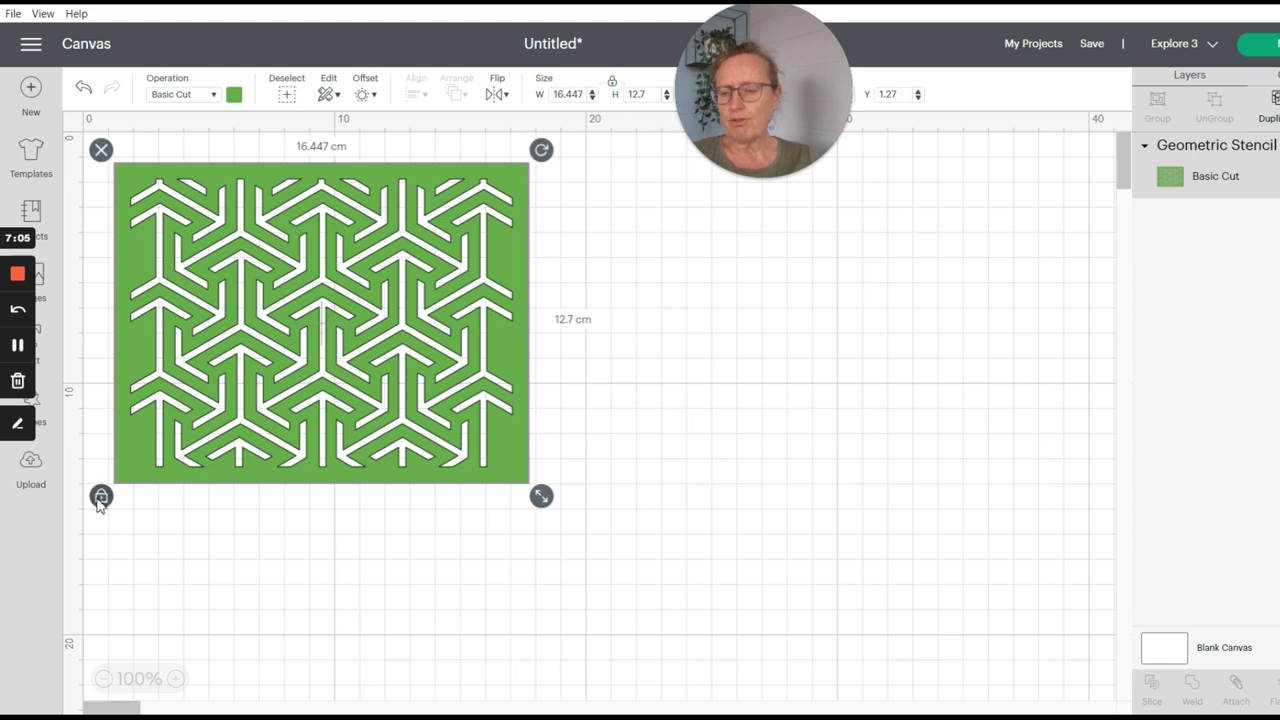
{"action": "right_click", "coordinate": [100, 500]}
{"action": "left_click", "coordinate": [234, 577]}
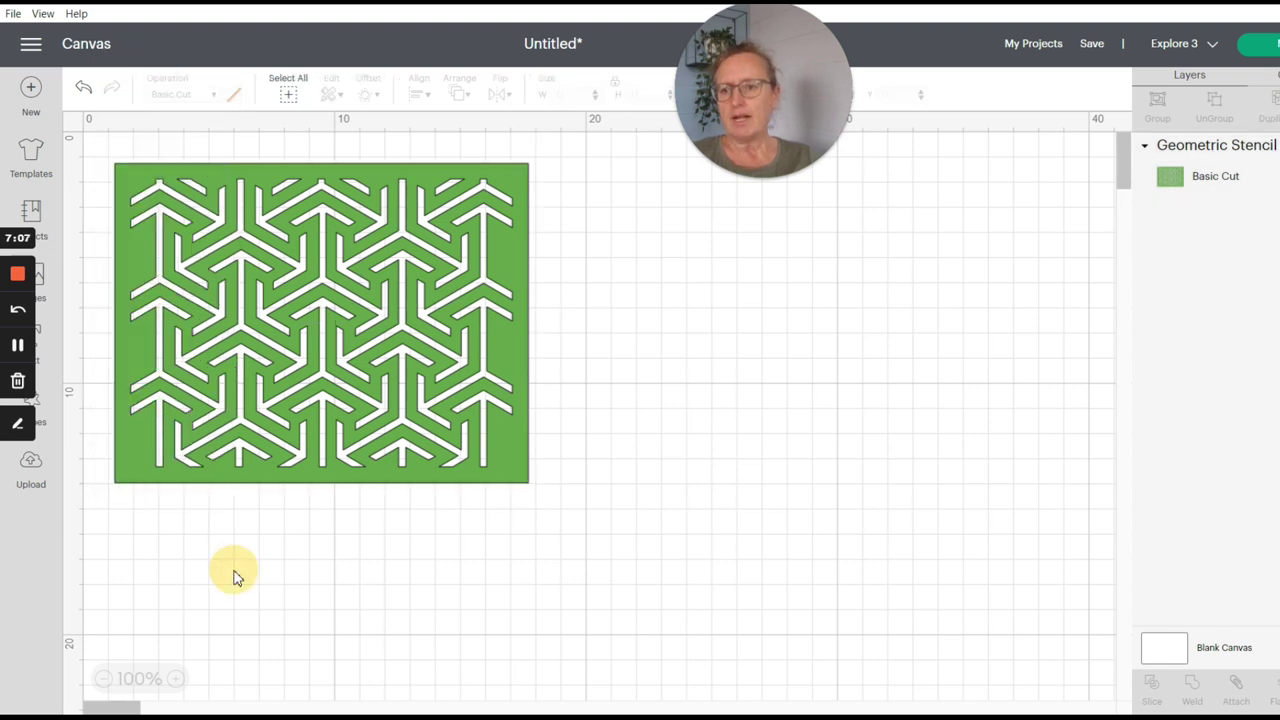
{"action": "left_click", "coordinate": [155, 468]}
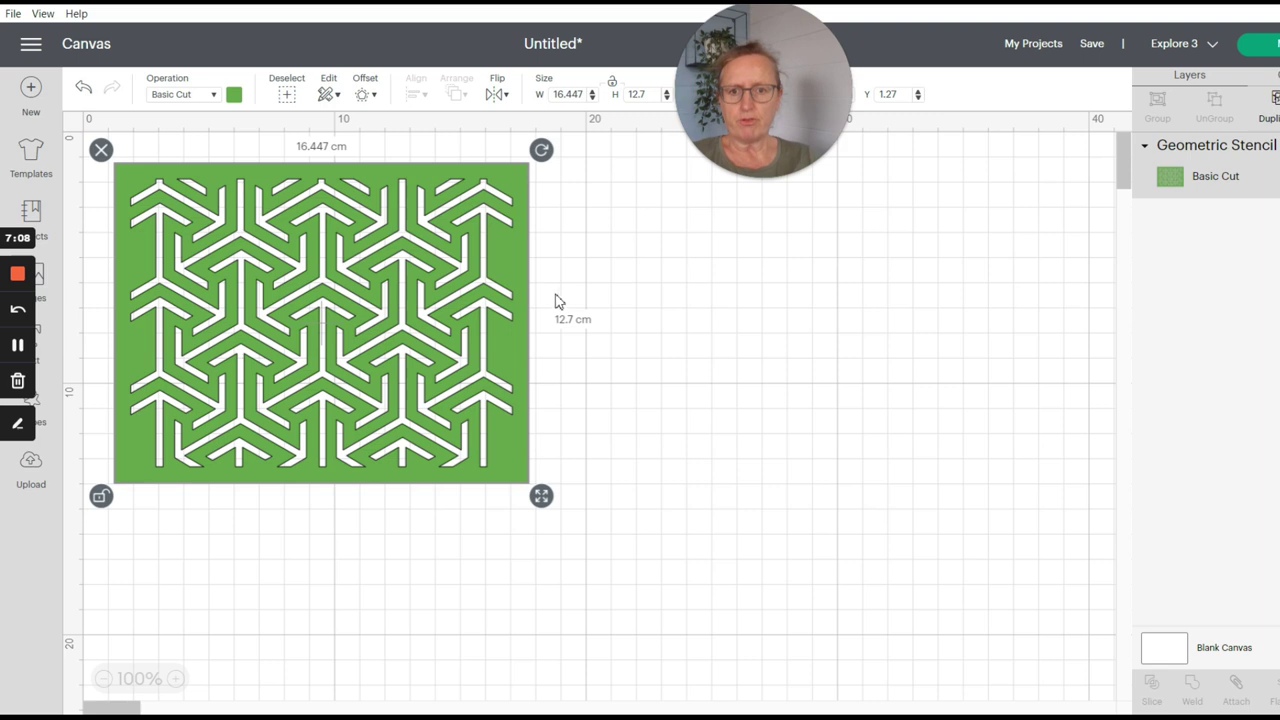
{"action": "right_click", "coordinate": [541, 497]}
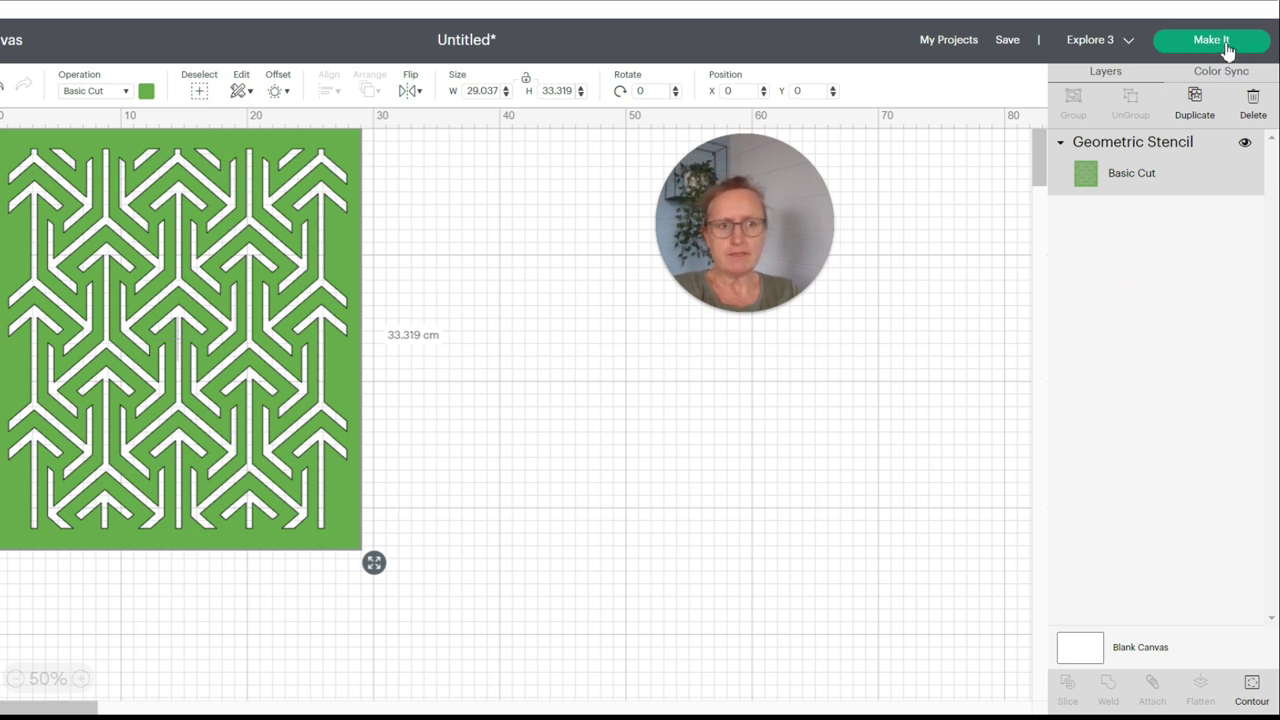
Begin Make It with the material loaded Without Mat and review the stencil artwork.
{"action": "left_click", "coordinate": [1213, 41]}
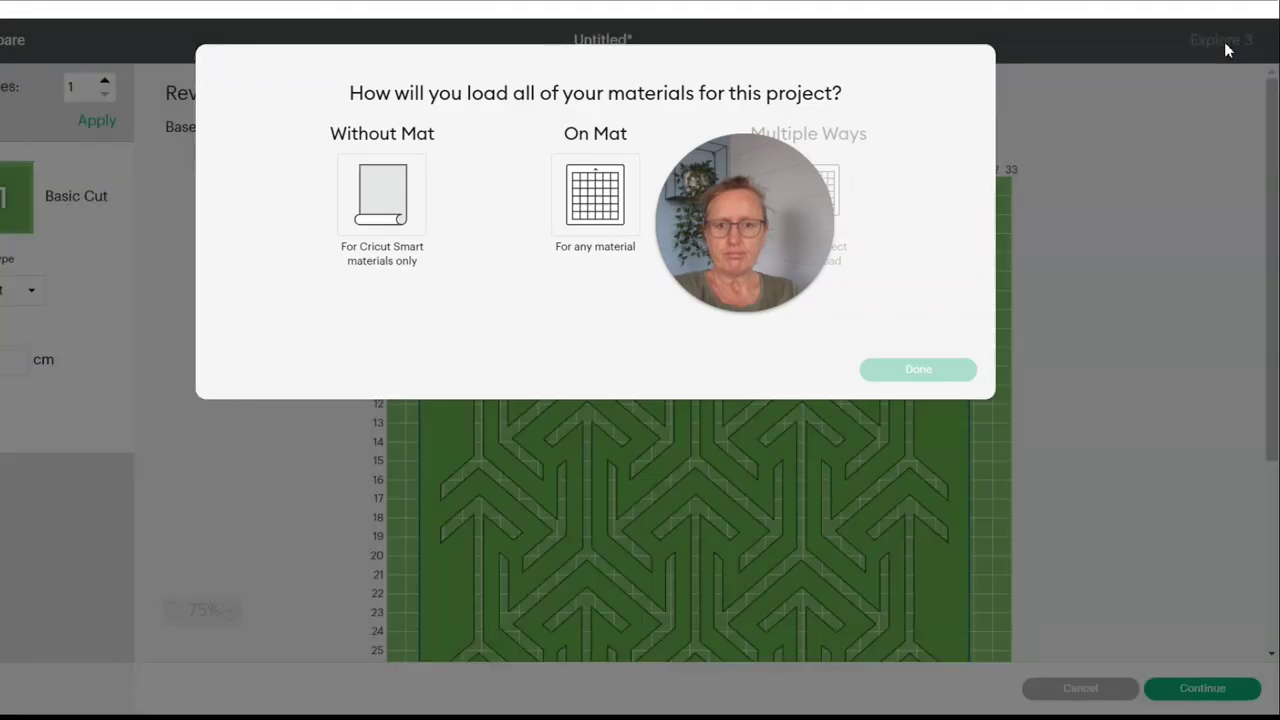
{"action": "left_click_drag", "start_coordinate": [733, 240], "coordinate": [1085, 124]}
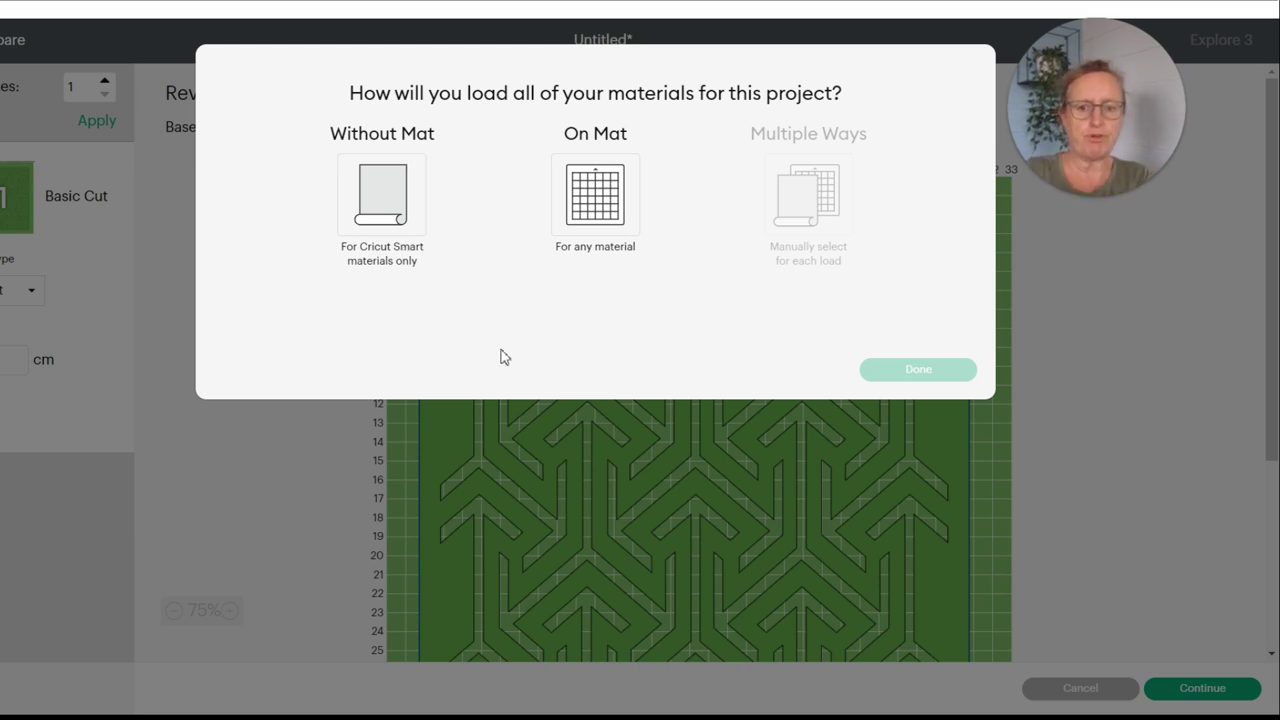
{"action": "left_click", "coordinate": [382, 195]}
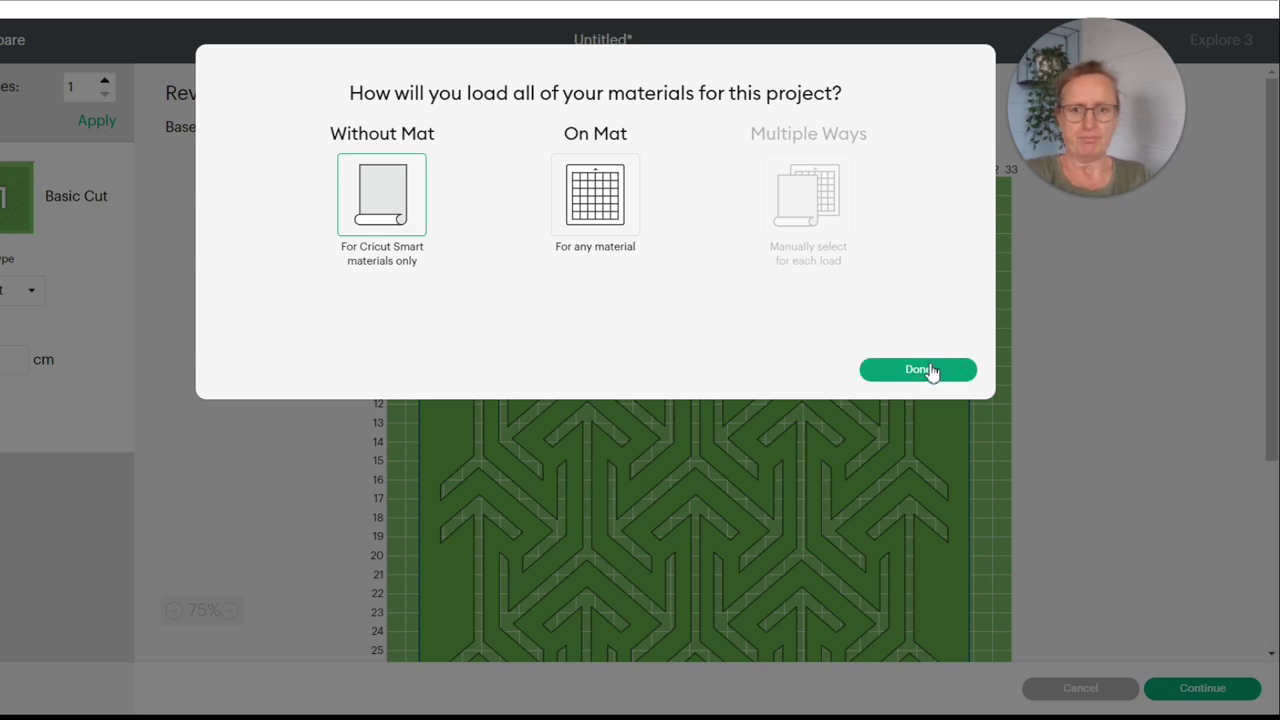
{"action": "left_click", "coordinate": [942, 370]}
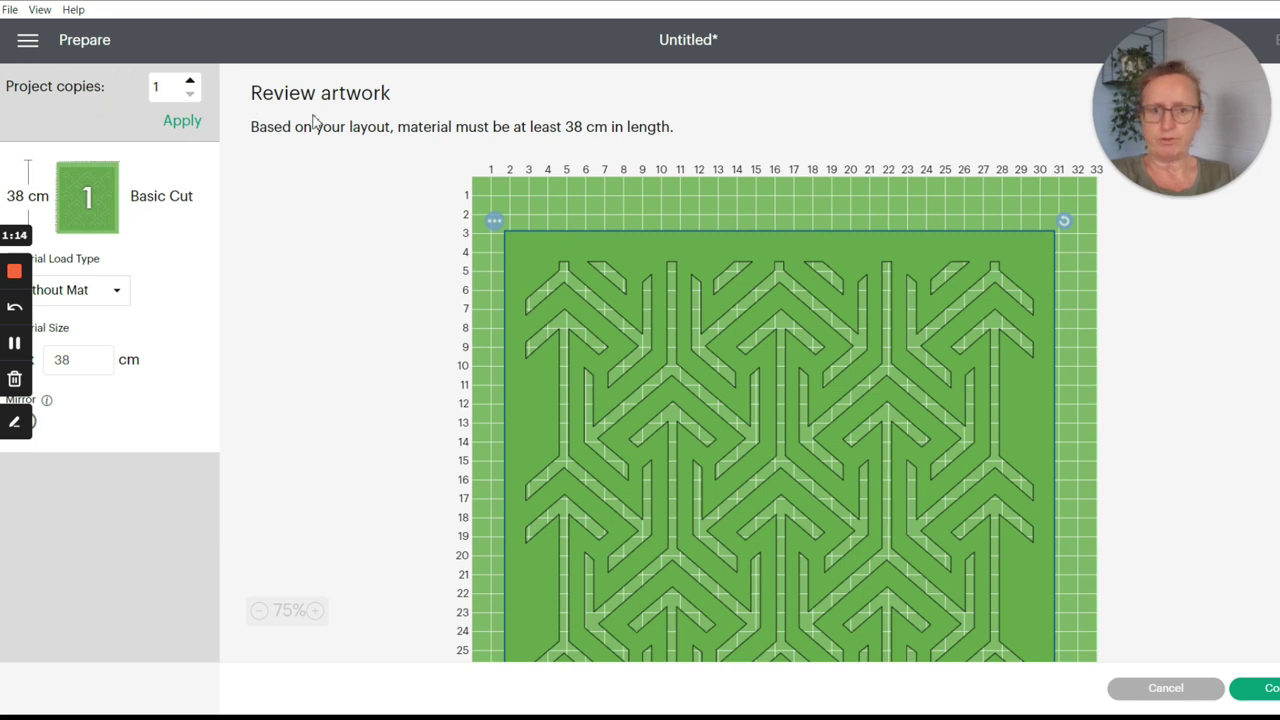
{"action": "scroll", "coordinate": [1150, 560], "scroll_direction": "down", "scroll_amount": 3}
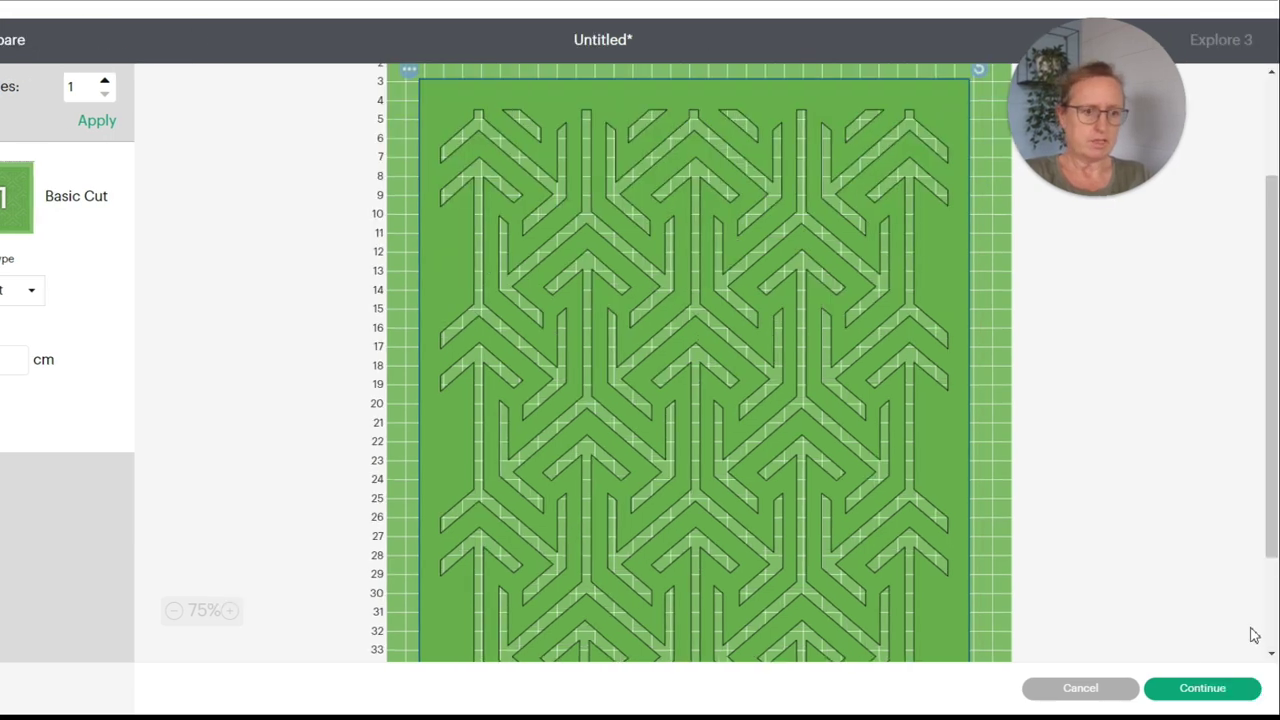
Continue to Explore 3 cut setup with Smart Vinyl – Removable as the base material.
{"action": "left_click", "coordinate": [1202, 688]}
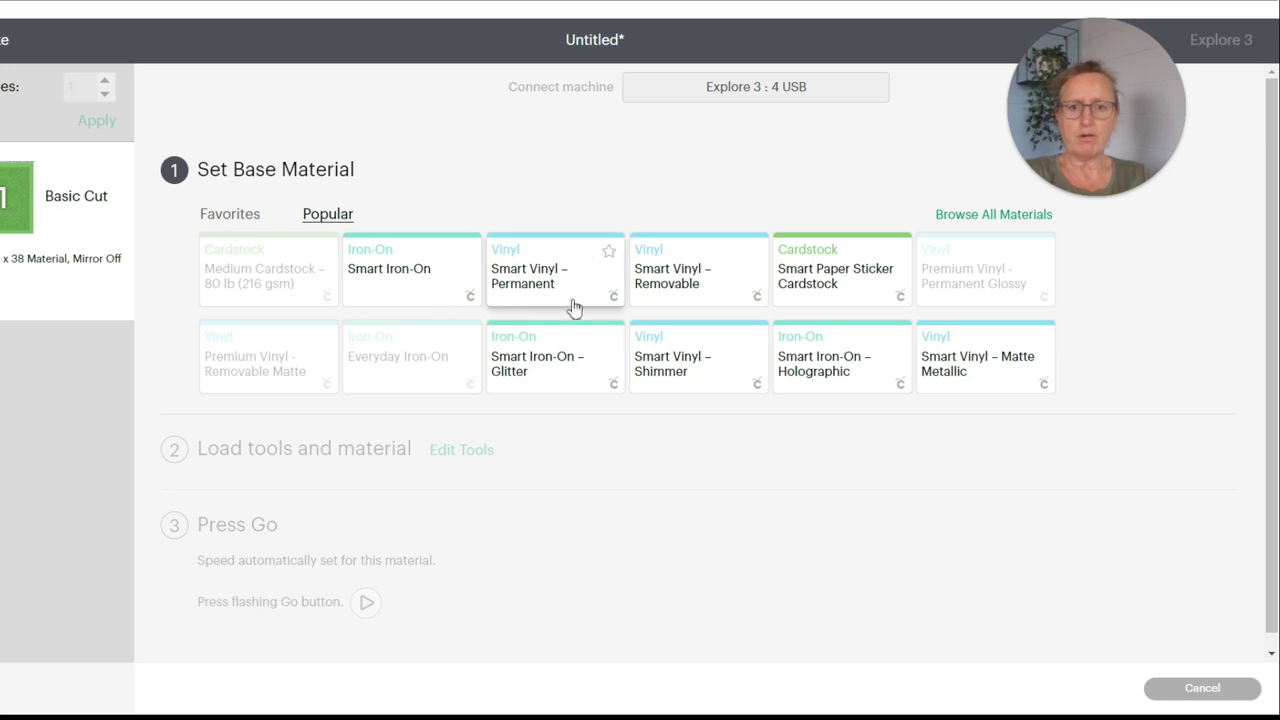
{"action": "left_click", "coordinate": [706, 285]}
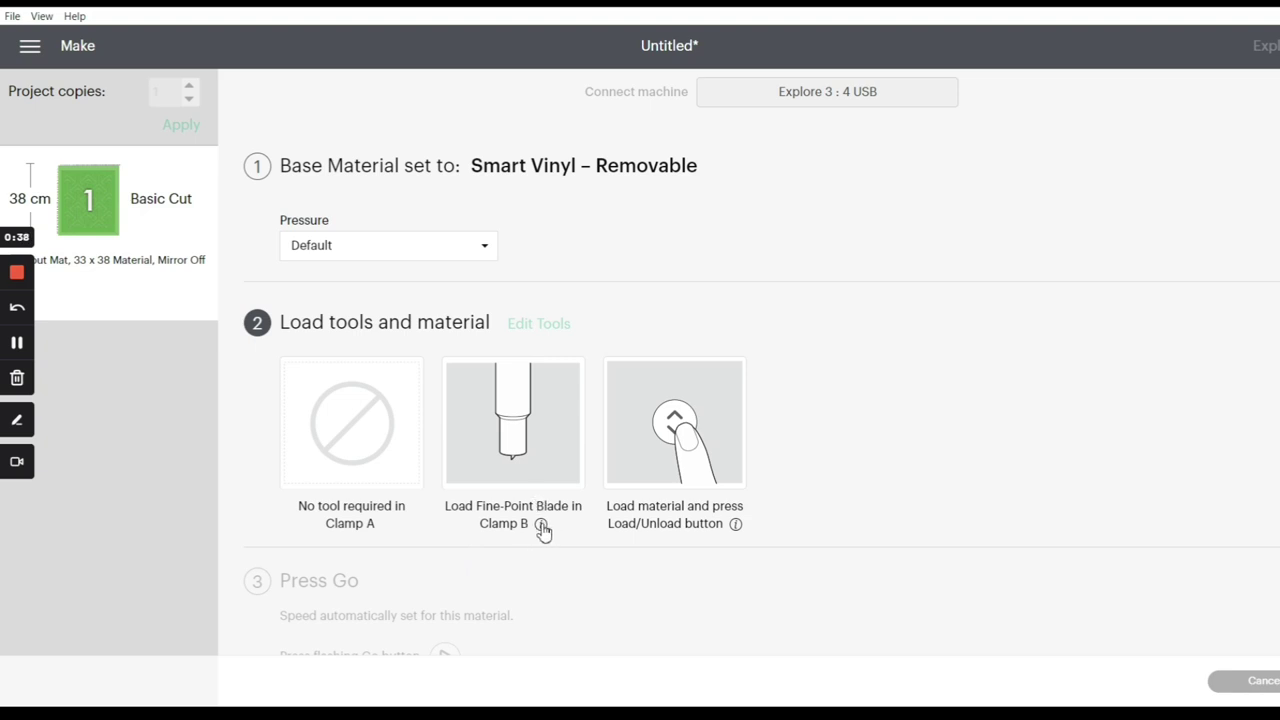
Show the Install Fine-Point Blade guide from the Load Fine-Point Blade info icon.
{"action": "left_click", "coordinate": [541, 525]}
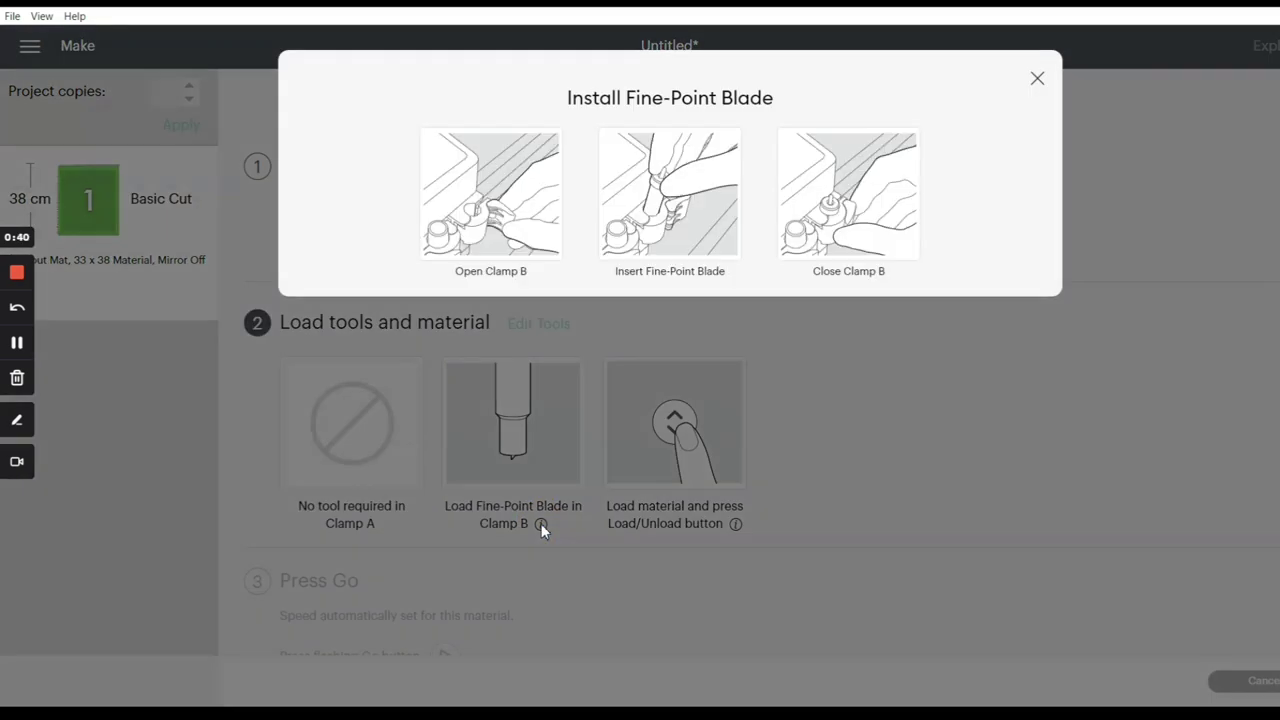